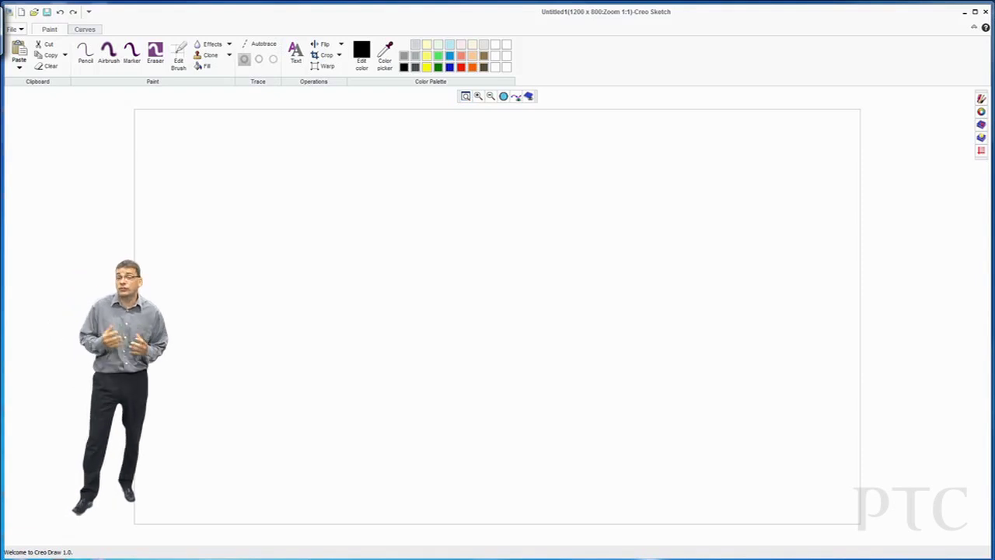
- Sketch four roughly parallel horizontal Pencil strokes, stacked one above another, for the handle's outer edges and its central slot
left_click(85, 53)
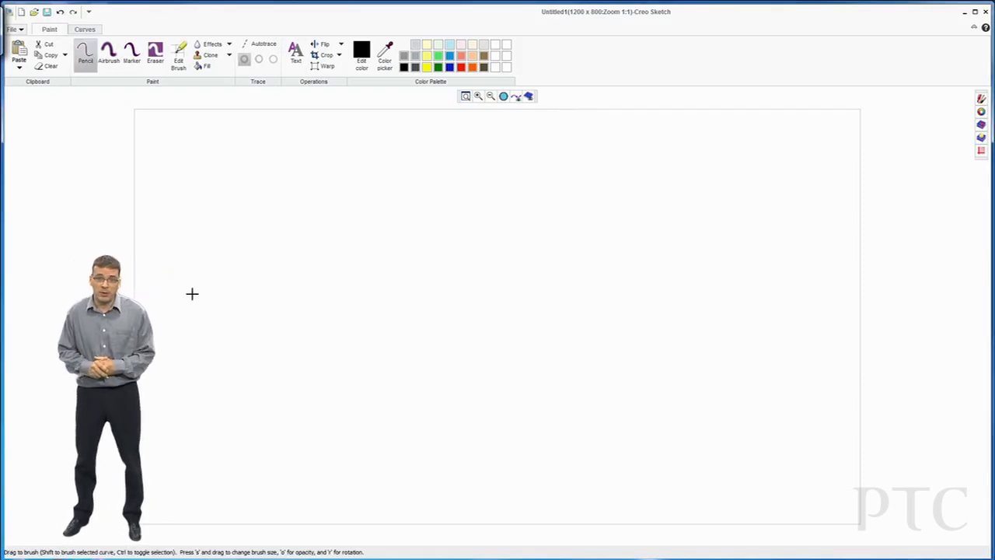
left_click_drag(178, 293, 355, 292)
left_click_drag(185, 335, 360, 335)
left_click_drag(194, 373, 351, 371)
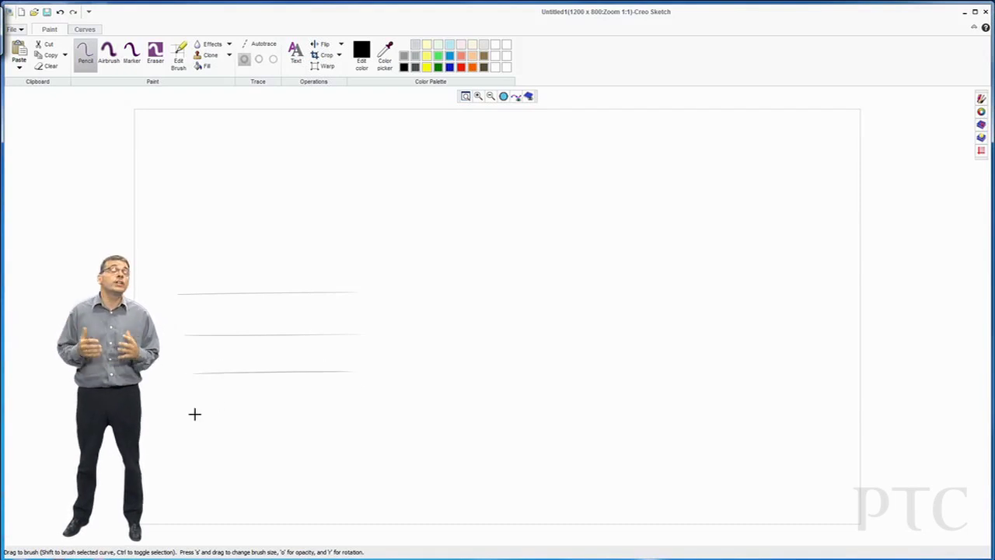
left_click_drag(194, 413, 379, 411)
- Pencil in the tilted oval head outline joining the handle's outer edges, and round off the end of the central slot
left_click_drag(371, 288, 617, 203)
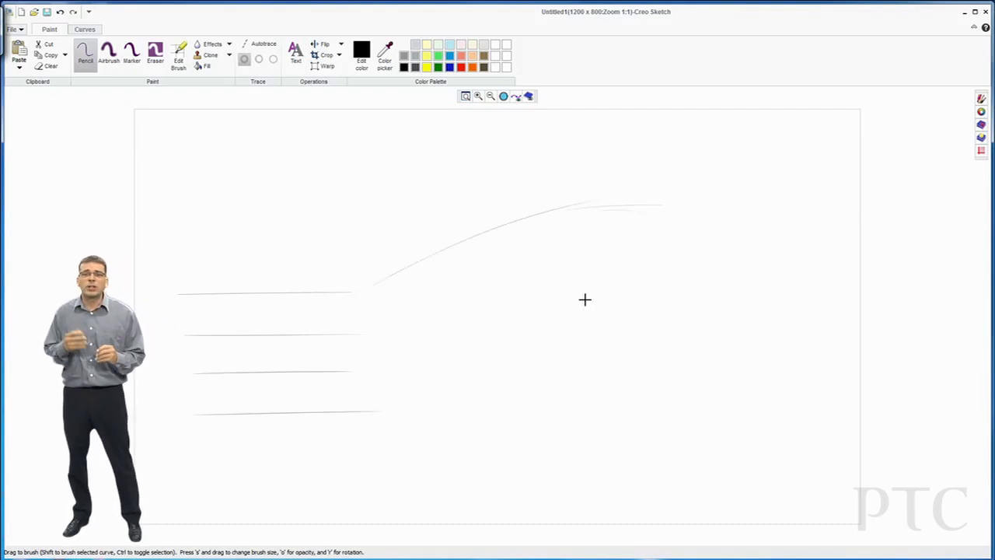
mouse_move(488, 418)
left_mouse_down()
mouse_move(672, 350)
mouse_move(704, 292)
mouse_move(698, 238)
left_mouse_up()
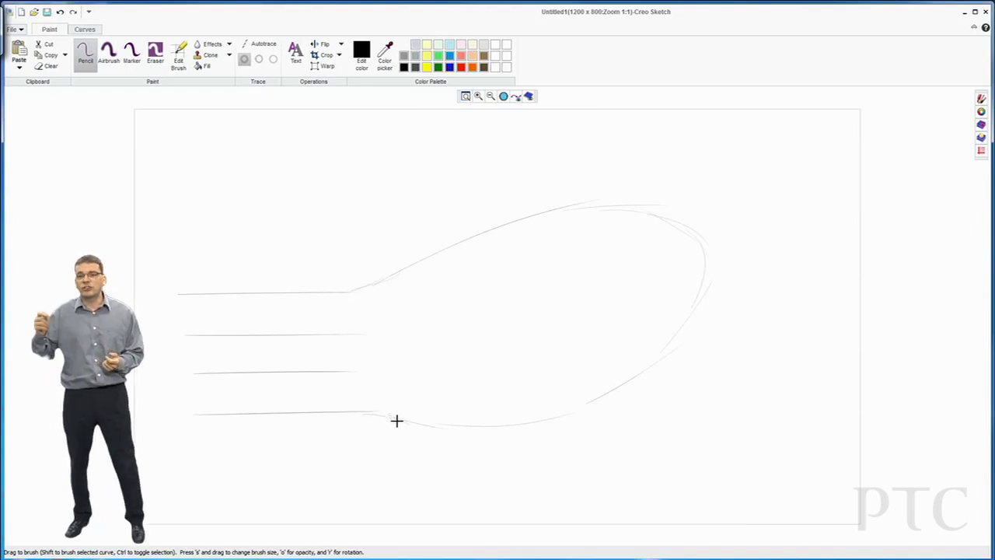
left_click_drag(344, 338, 340, 343)
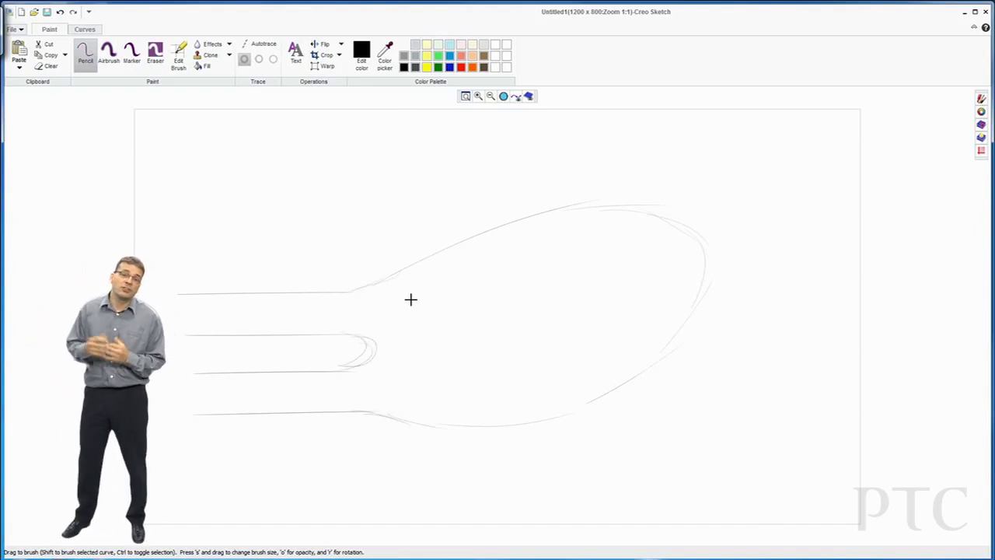
- Pencil in a smaller tilted oval inside the head and a curved stroke crossing the handle near its free end
mouse_move(410, 299)
left_mouse_down()
mouse_move(550, 249)
mouse_move(622, 241)
left_mouse_up()
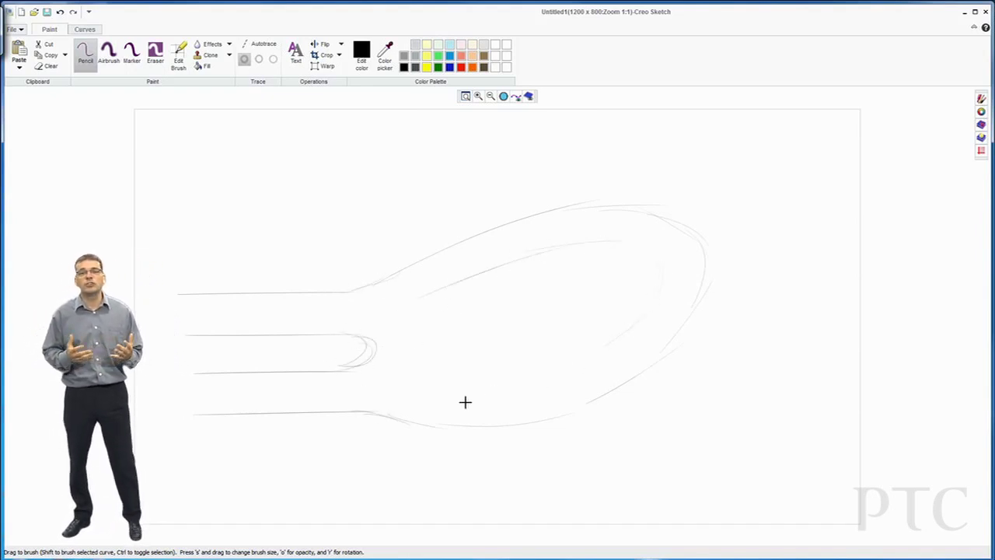
mouse_move(424, 300)
left_mouse_down()
mouse_move(398, 360)
mouse_move(424, 305)
mouse_move(397, 338)
mouse_move(411, 385)
mouse_move(547, 369)
mouse_move(531, 381)
mouse_move(614, 355)
mouse_move(496, 396)
mouse_move(622, 340)
mouse_move(645, 296)
left_mouse_up()
mouse_move(597, 246)
left_mouse_down()
mouse_move(505, 263)
mouse_move(427, 297)
mouse_move(509, 259)
mouse_move(655, 275)
left_mouse_up()
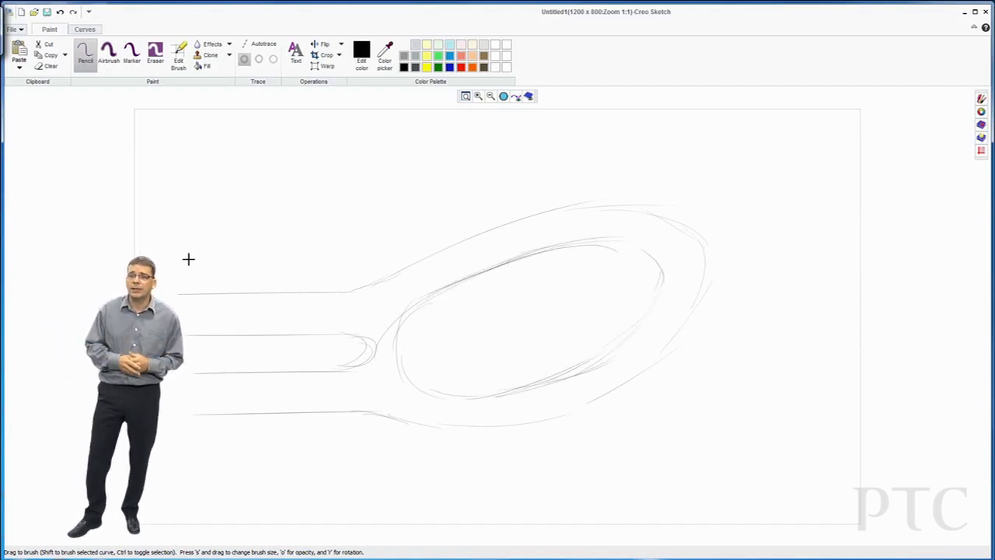
left_click_drag(195, 247, 232, 318)
left_click_drag(250, 450, 245, 379)
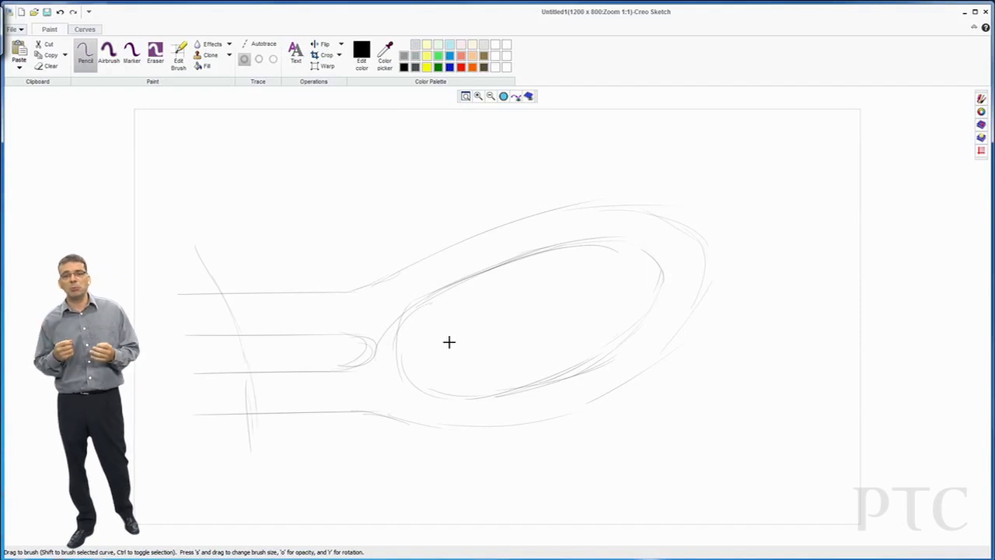
- Add a new canvas layer above the pencil sketch
left_click(980, 136)
left_click(896, 135)
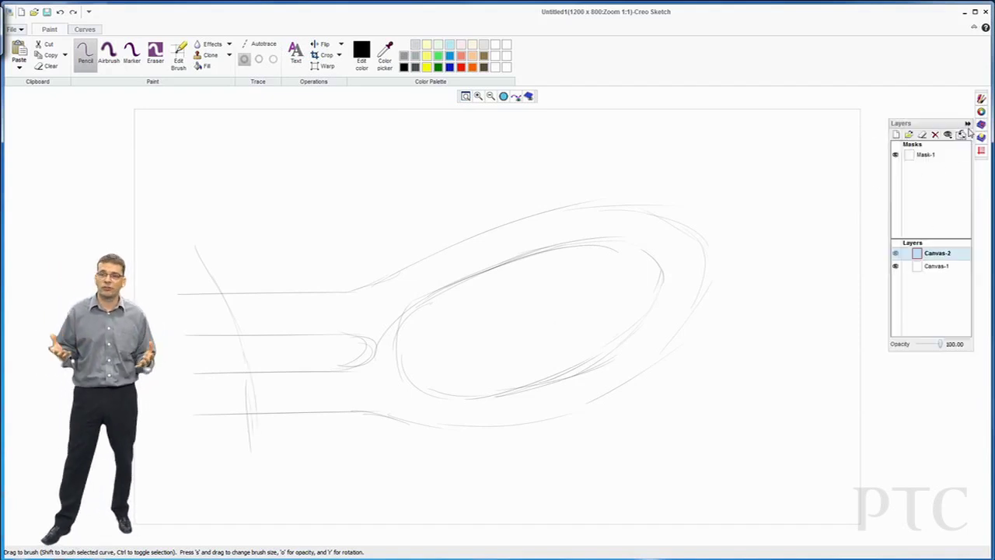
- Trace the outer contour with a Spline from the upper handle edge around the head to where the lower handle edge begins
left_click(85, 29)
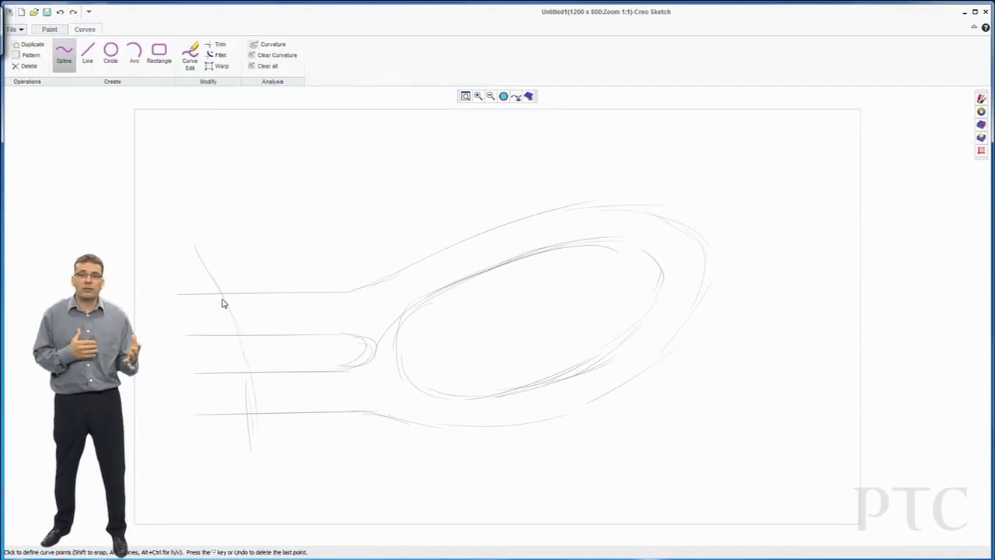
left_click(351, 292)
left_click(391, 274)
left_click(548, 211)
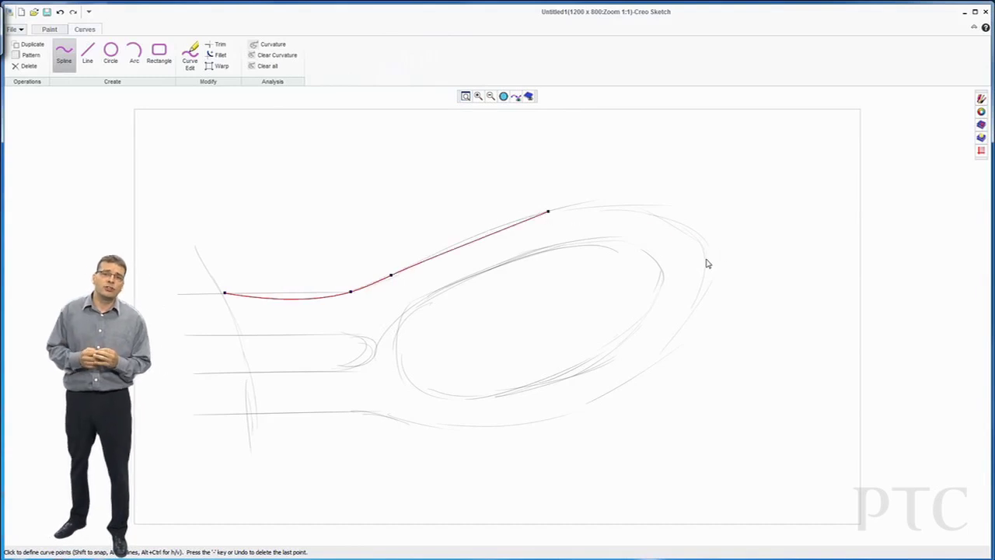
left_click(706, 258)
left_click(462, 429)
left_click(391, 418)
left_click(351, 410)
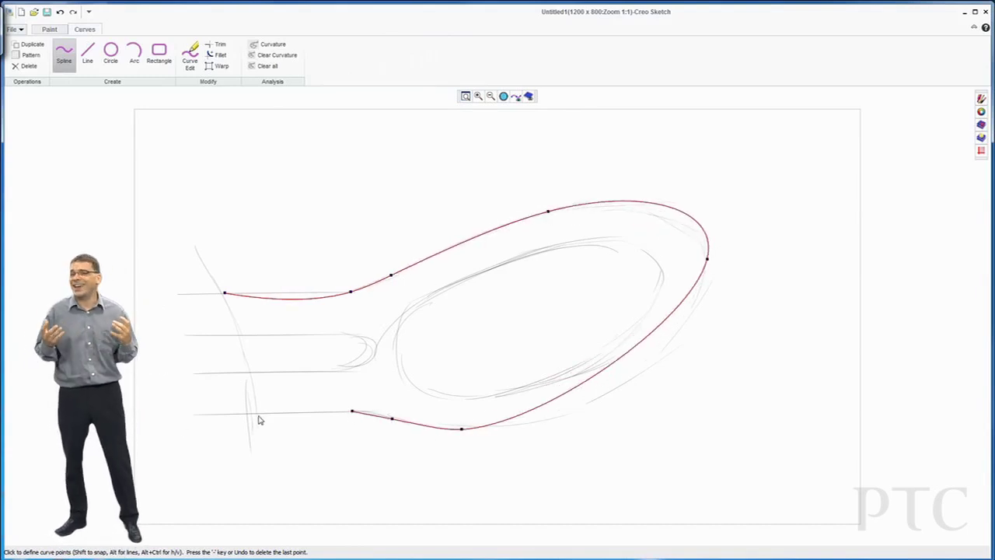
- Continue the spline along the lower handle edge and around the central slot, closing it at its start point
left_click(249, 415)
left_click(245, 373)
left_click(377, 351)
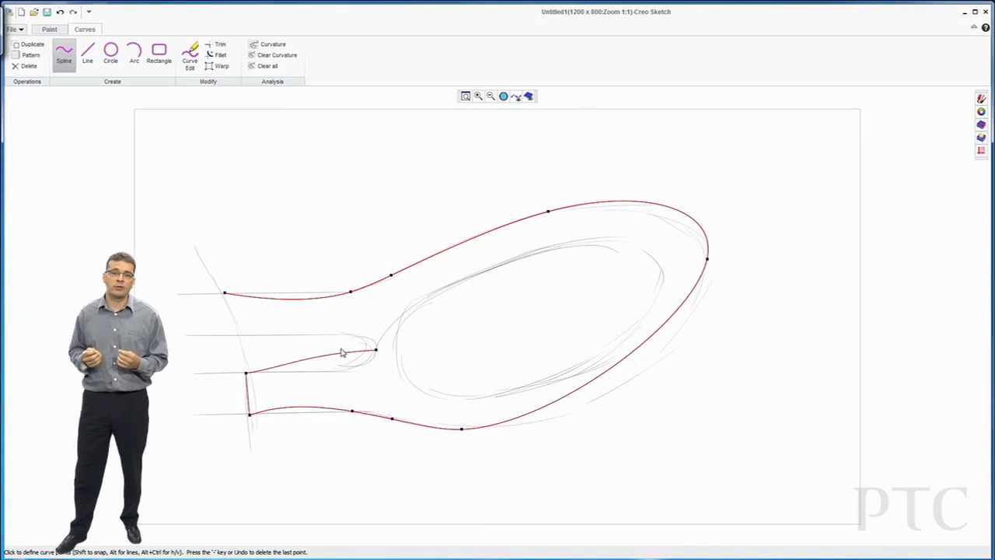
left_click(239, 337)
left_click(224, 292)
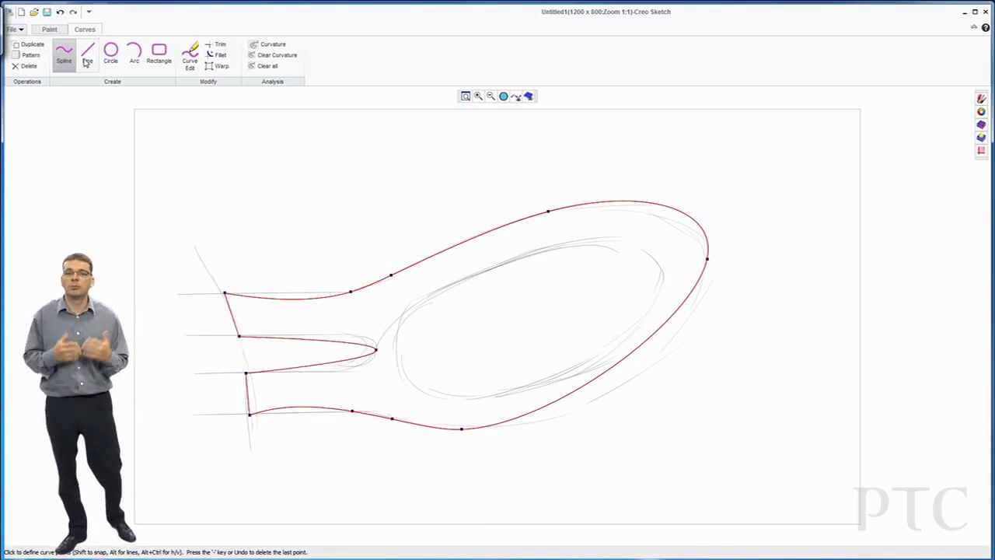
- Trace the inner oval of the head as a closed four-point spline
left_click(501, 258)
left_click(657, 250)
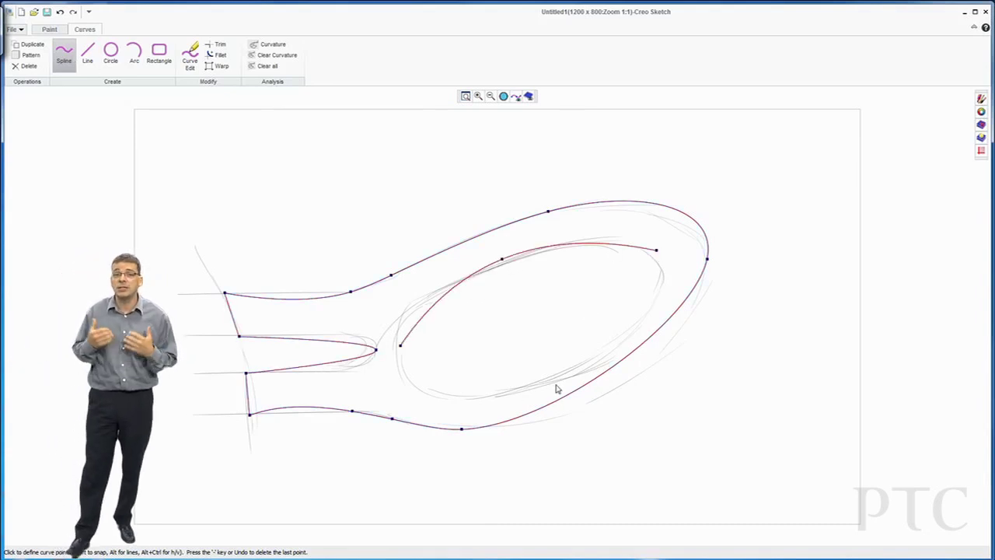
left_click(570, 374)
left_click(400, 346)
- Straighten the handle's upper edge with Curve Edit by levelling the tangents at both of its end points
left_click(190, 56)
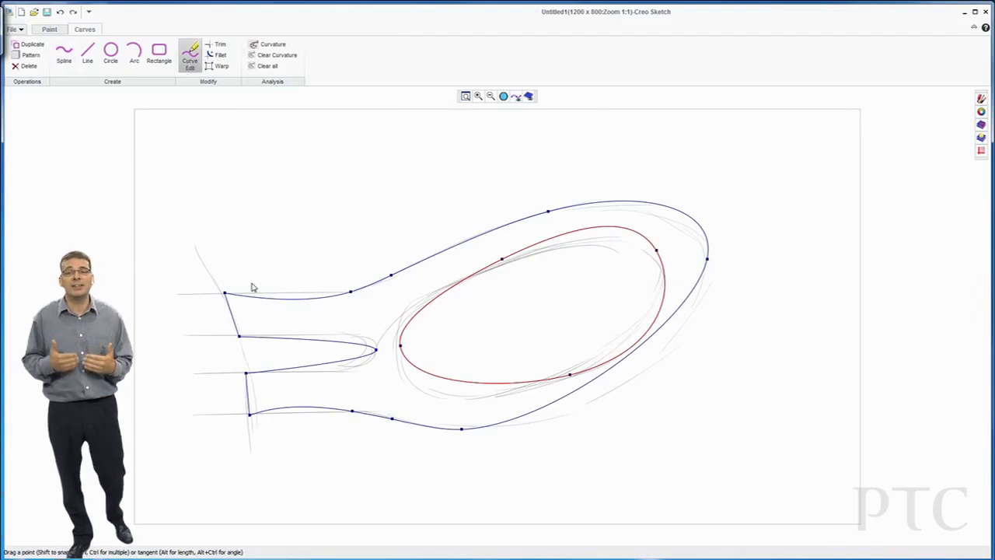
left_click(224, 293)
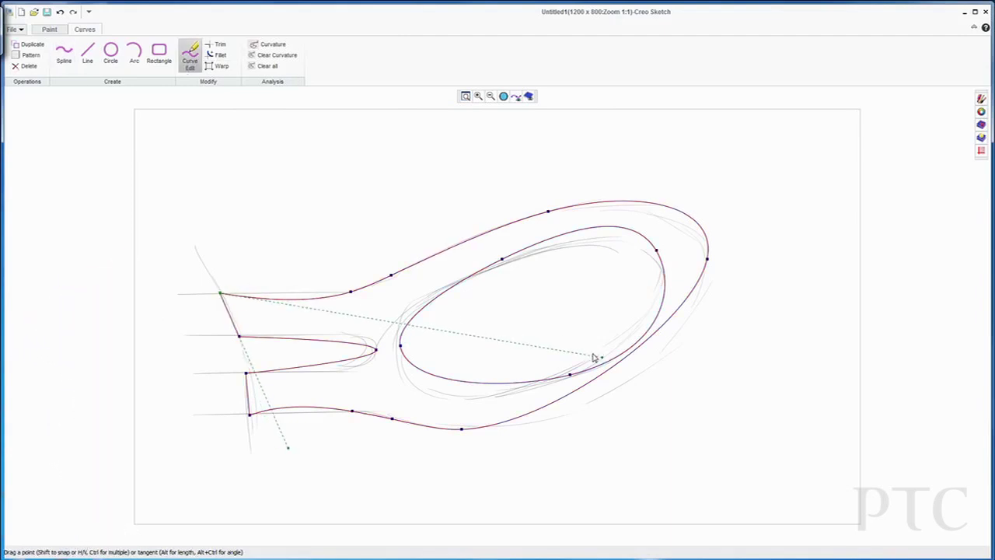
left_click_drag(595, 354, 589, 293)
left_click(350, 292)
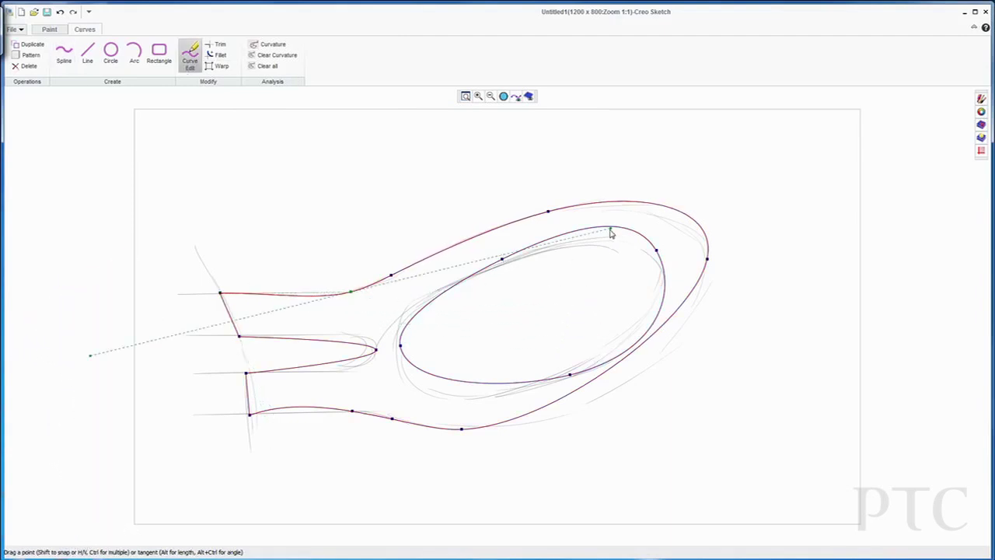
left_click_drag(612, 234, 610, 287)
- Level the tangents at the slot's two open corners so its edges start horizontally, nudging the lower corner onto the sketched stroke
left_click(239, 337)
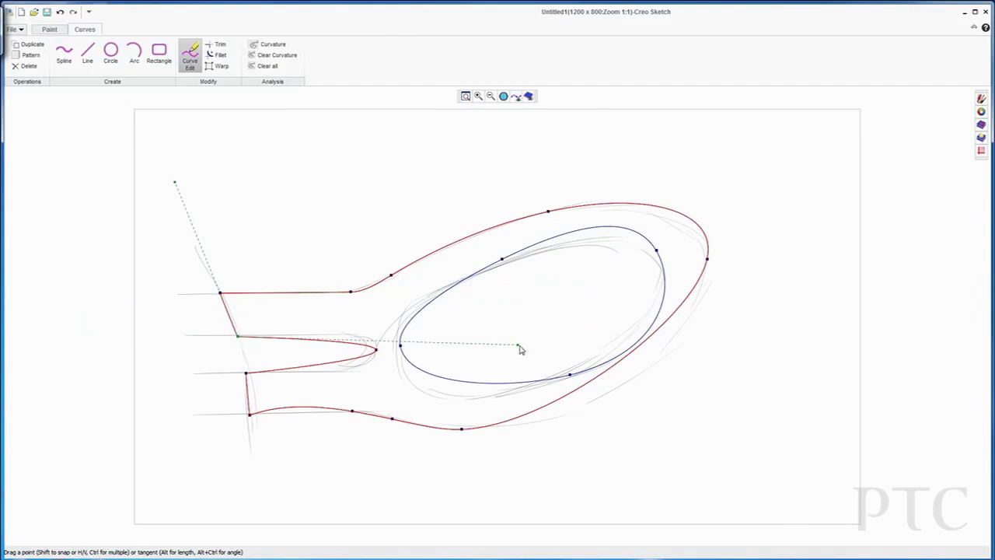
left_click_drag(519, 347, 520, 332)
left_click(244, 374)
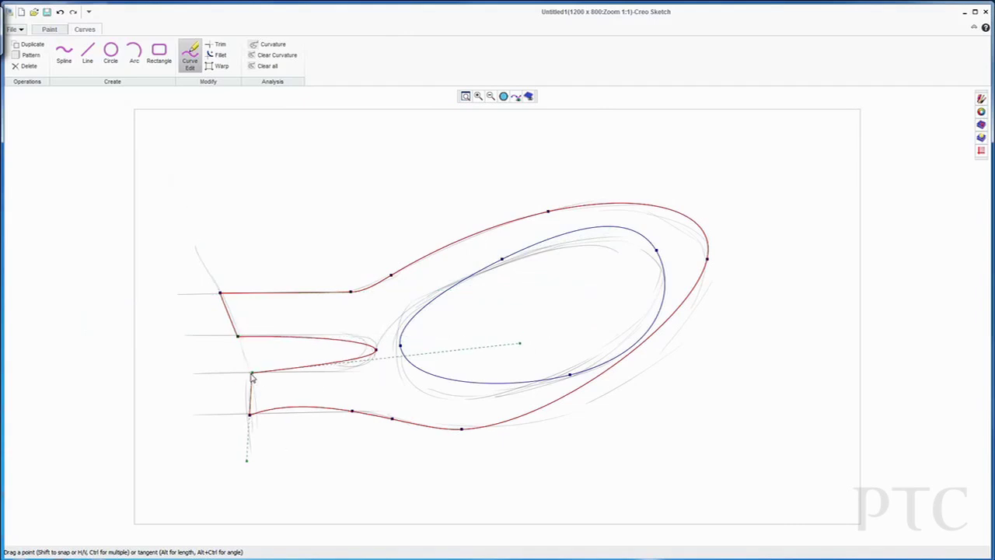
left_click(248, 373)
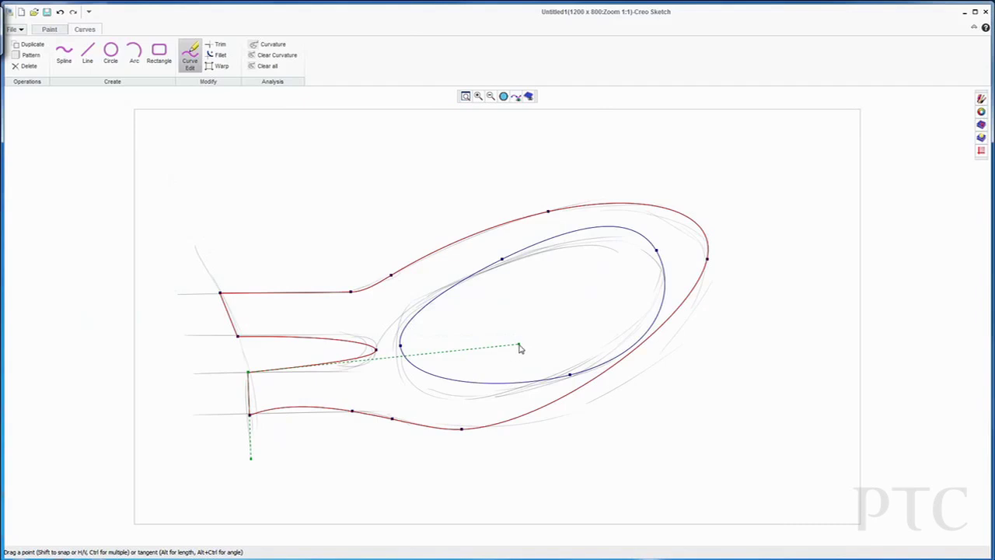
left_click_drag(519, 347, 519, 376)
- Straighten the handle's lower edge by levelling the tangents at its ends and nudging its free-end corner into place
left_click(248, 417)
left_click_drag(399, 361, 416, 419)
left_click(352, 412)
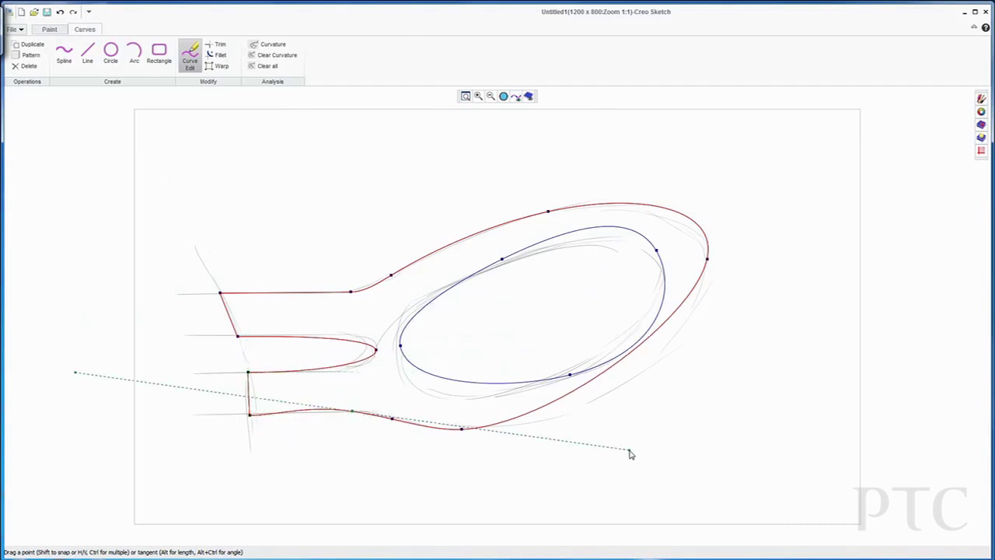
left_click_drag(630, 450, 651, 410)
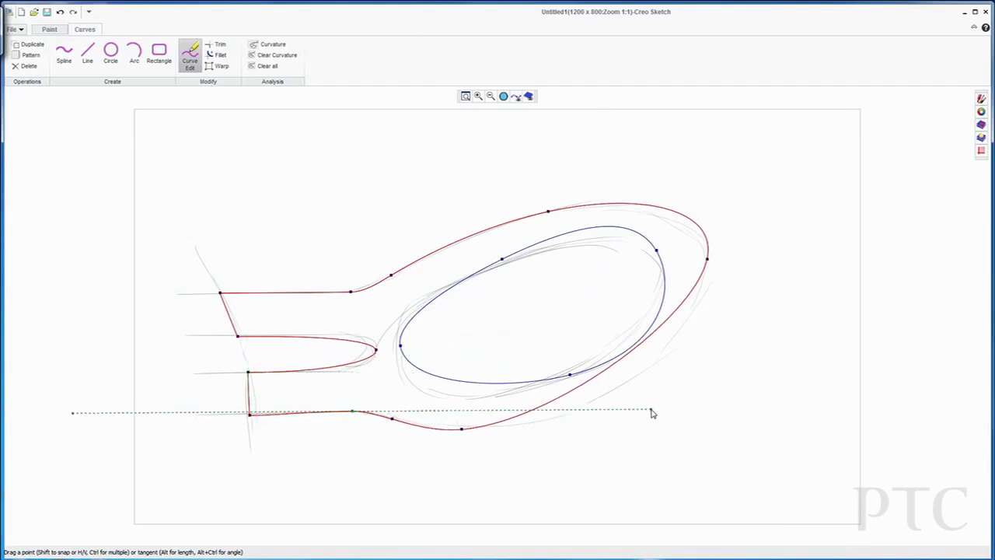
left_click(249, 417)
left_click_drag(251, 414, 252, 414)
- Reposition the points along the underside, tip and upper side of the head's outer curve for a fuller oval
left_click_drag(391, 420, 402, 420)
left_click_drag(462, 430, 515, 426)
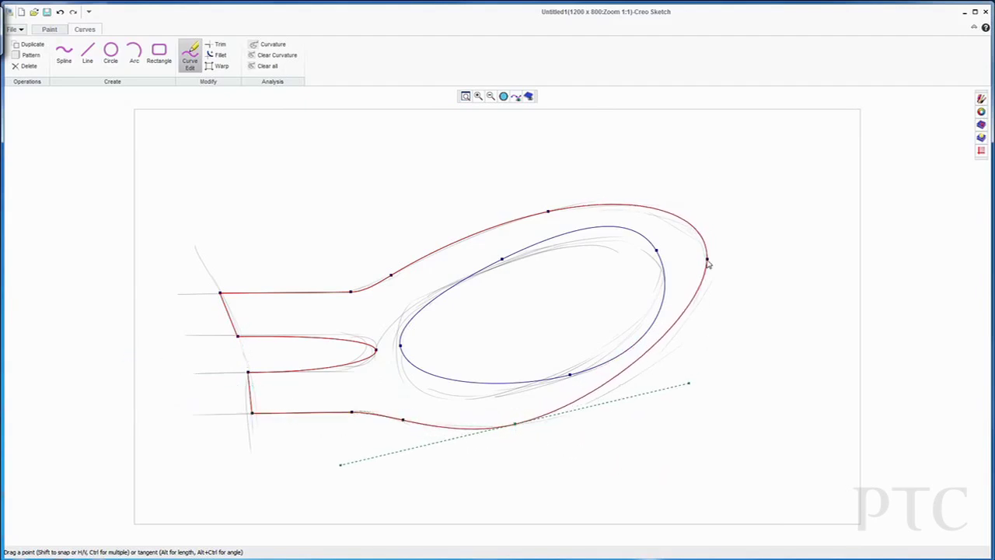
mouse_move(707, 261)
left_mouse_down()
mouse_move(707, 276)
mouse_move(712, 255)
left_mouse_up()
left_click_drag(548, 211, 529, 215)
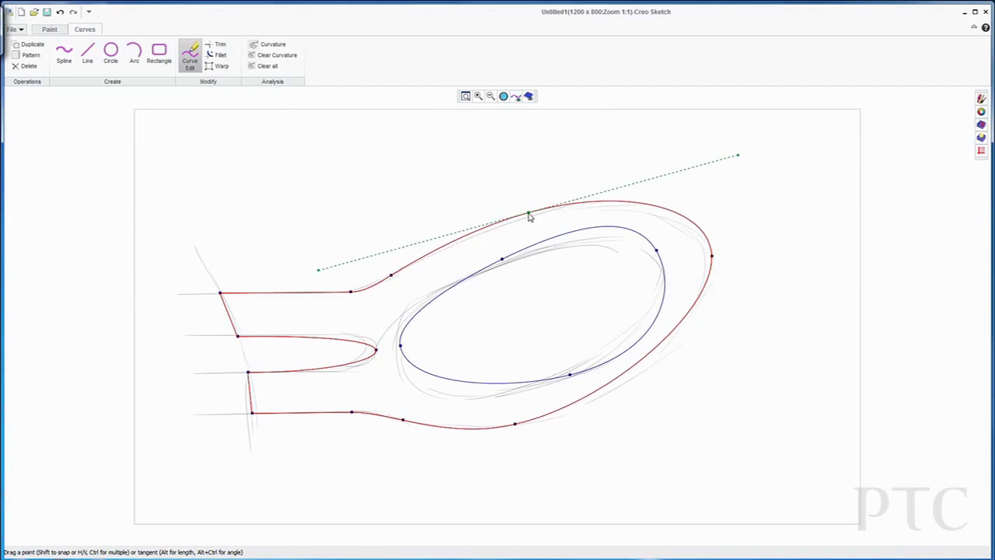
- Move the inner oval's upper, tip-side and lower points so the curve fits inside the head's outer contour
left_click(493, 262)
mouse_move(502, 260)
left_mouse_down()
mouse_move(480, 261)
mouse_move(511, 250)
left_mouse_up()
left_click_drag(657, 251, 687, 262)
left_click(569, 377)
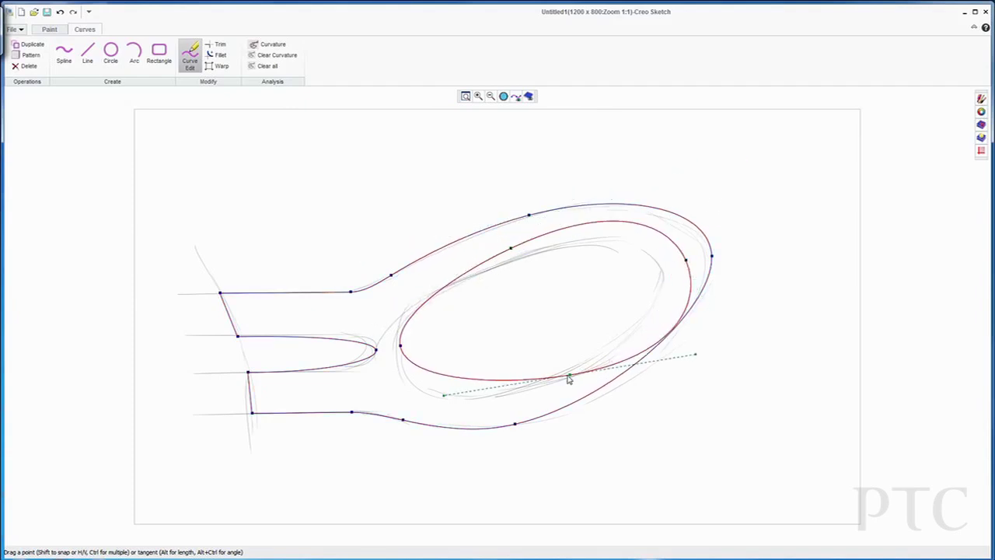
left_click_drag(568, 379, 445, 398)
mouse_move(686, 262)
left_mouse_down()
mouse_move(682, 280)
mouse_move(691, 276)
mouse_move(675, 278)
left_mouse_up()
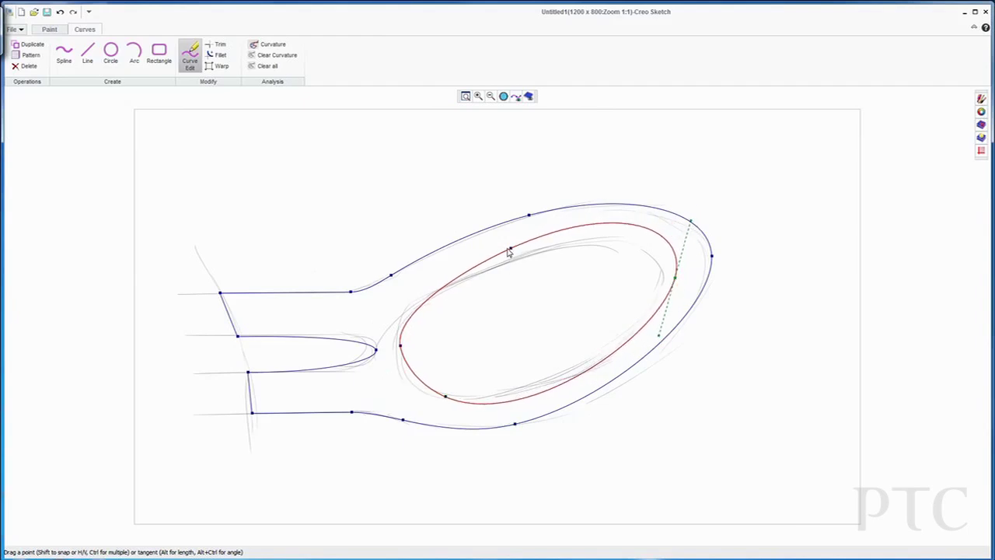
- Make the tangent nearly vertical at the inner oval's handle-side point and fine-tune its other points for an even rim
left_click(401, 348)
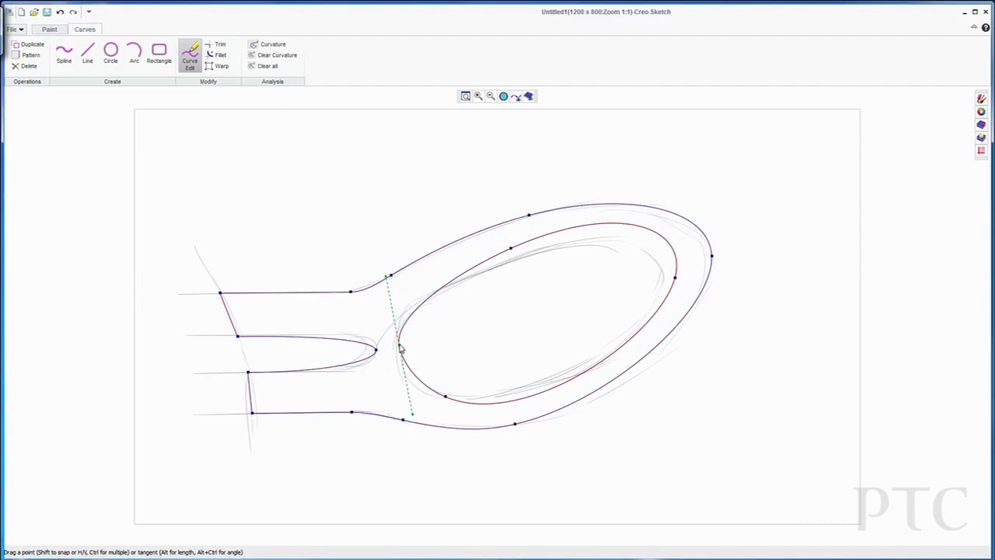
left_click_drag(390, 291, 406, 247)
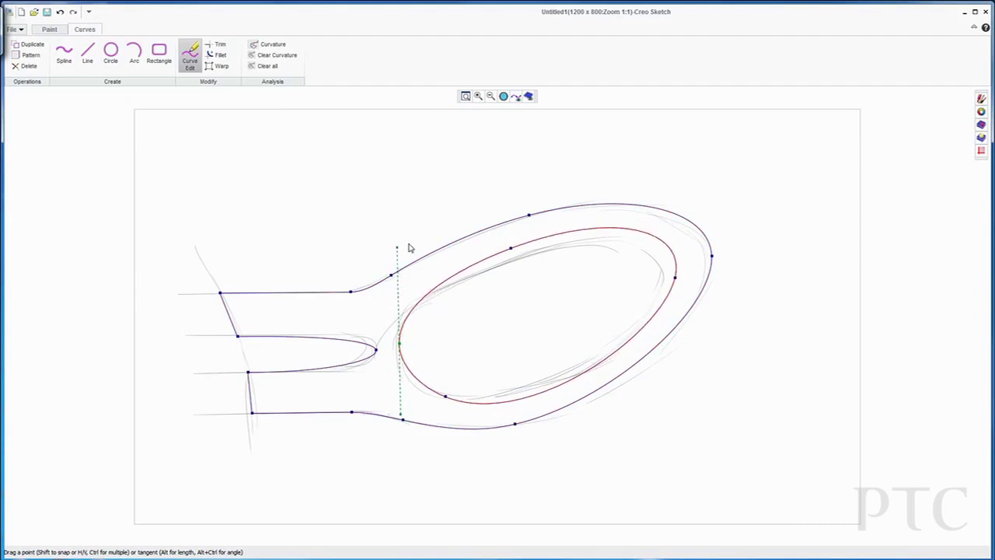
left_click(513, 248)
left_click_drag(676, 278, 683, 274)
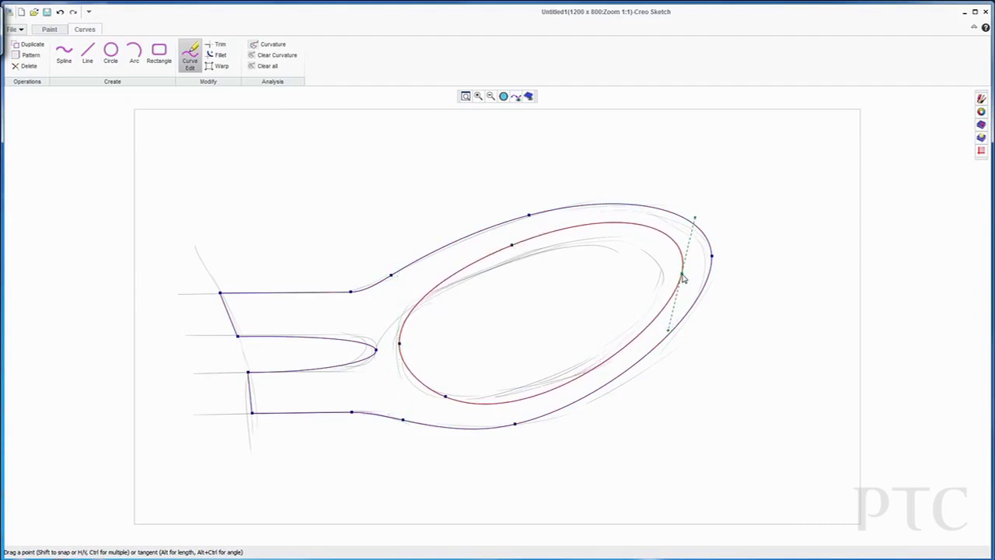
left_click_drag(446, 396, 436, 396)
left_click(408, 221)
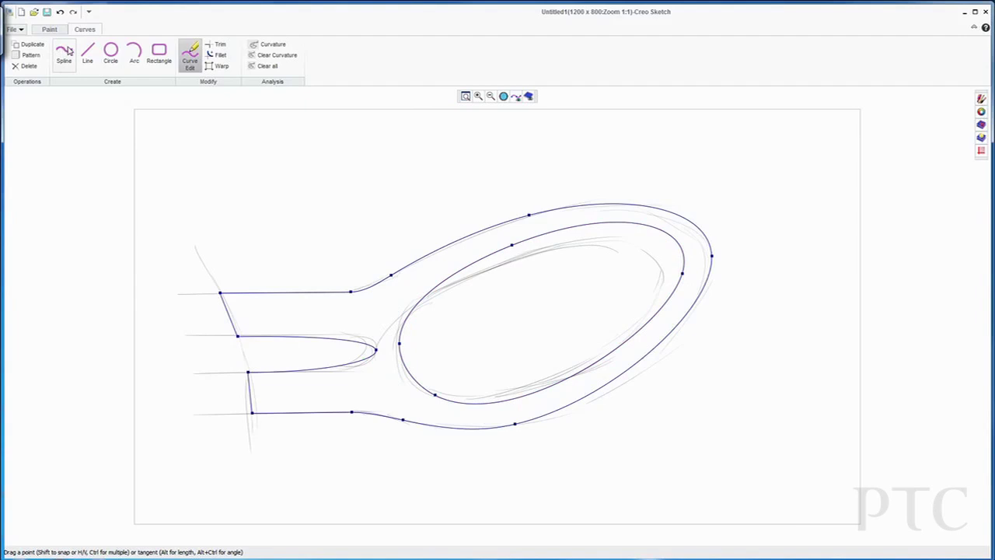
- Draw a closed four-cornered spline shape across the handle's free end, extending above and below the handle
left_click(65, 56)
left_click(275, 438)
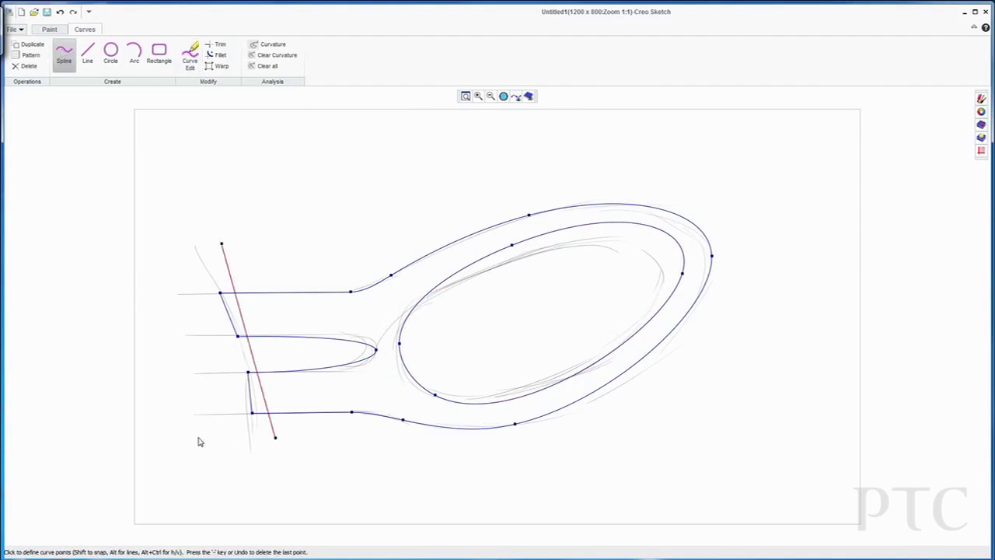
left_click(176, 247)
left_click(222, 244)
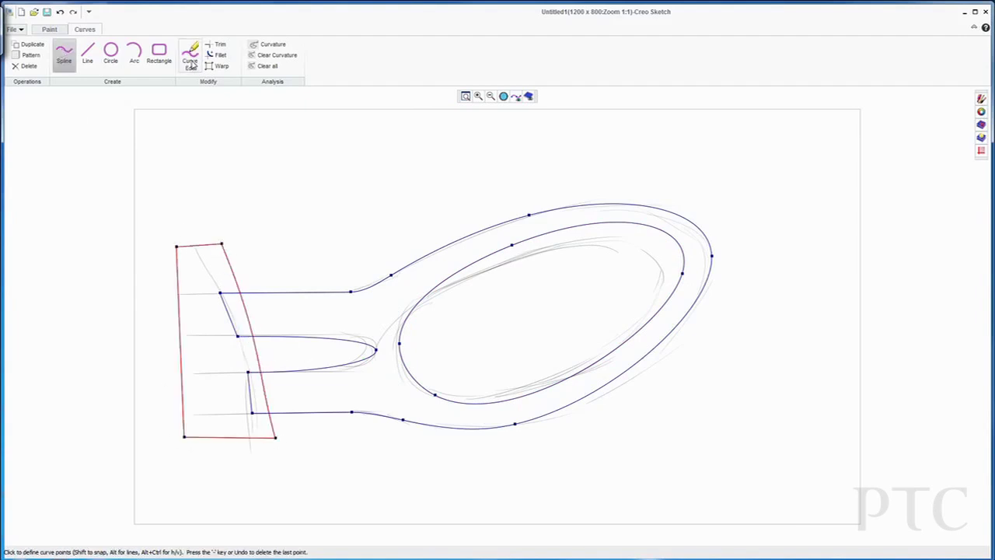
- Adjust the lower corner's tangent on the head-facing side of the four-cornered shape to bow that edge outward
left_click(191, 57)
left_click(276, 439)
left_click_drag(249, 354, 261, 345)
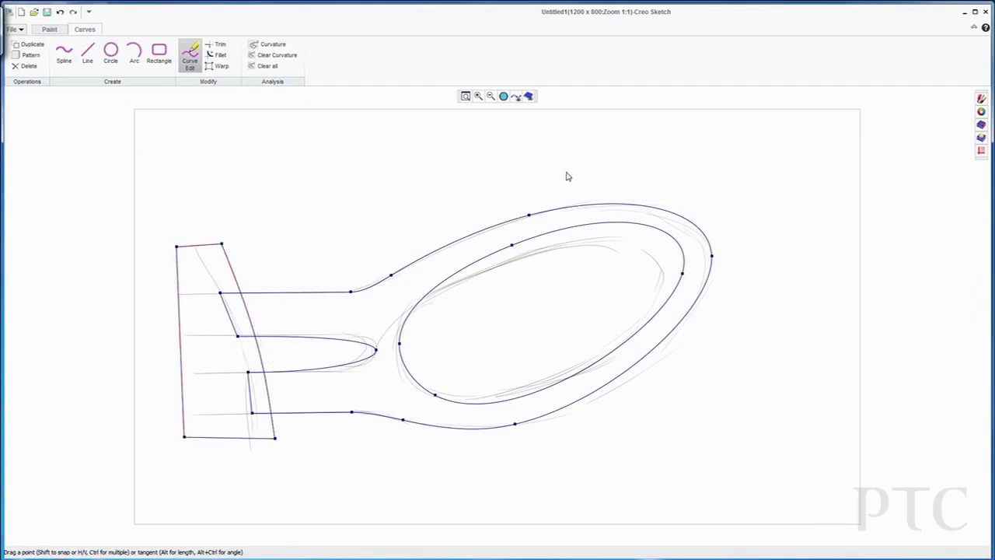
- Hide the pencil sketch layer Canvas-1 and select the Canvas-2 layer
left_click(982, 126)
left_click(896, 267)
left_click(920, 254)
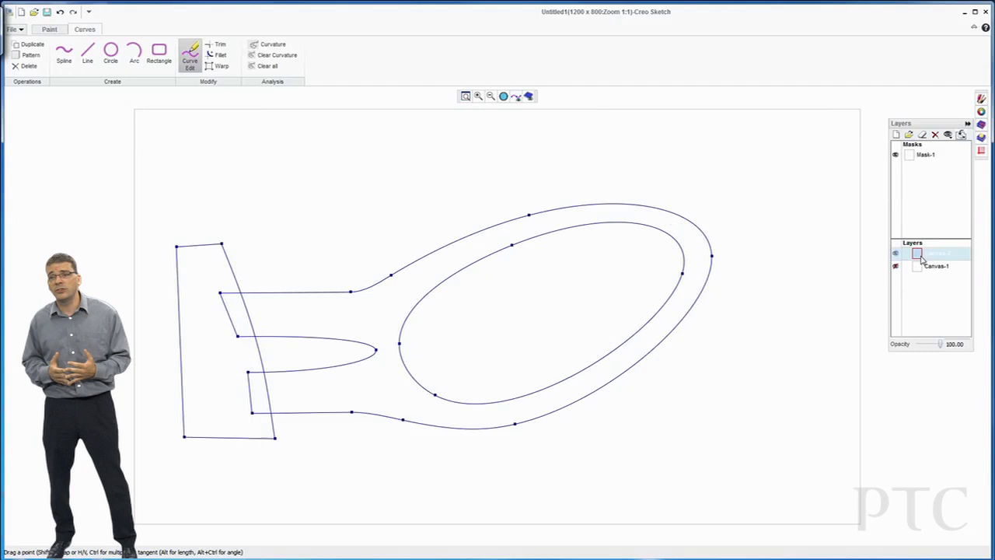
- Airbrush light blue shading onto the handle and head rim, confined between the outer outline and the inner oval
left_click(968, 124)
left_click(49, 28)
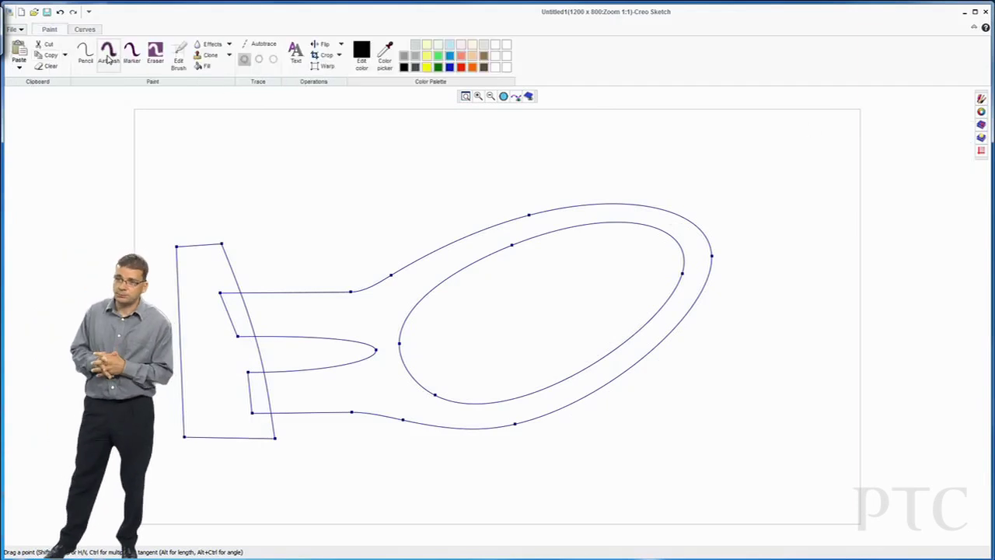
left_click(450, 55)
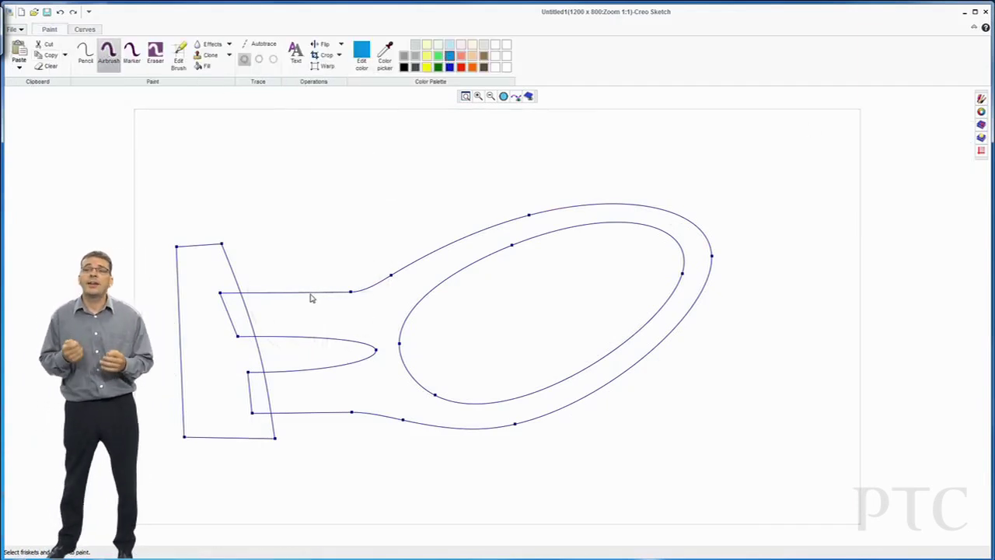
left_click(311, 293)
left_click(422, 306, "shift")
mouse_move(393, 300)
left_mouse_down()
mouse_move(438, 302)
mouse_move(236, 304)
mouse_move(447, 275)
mouse_move(408, 267)
mouse_move(544, 220)
mouse_move(709, 240)
mouse_move(659, 299)
mouse_move(699, 275)
mouse_move(665, 318)
mouse_move(572, 370)
mouse_move(628, 367)
mouse_move(463, 416)
mouse_move(424, 401)
mouse_move(437, 414)
mouse_move(560, 404)
mouse_move(673, 329)
mouse_move(566, 218)
mouse_move(693, 227)
left_mouse_up()
left_click_drag(360, 282, 394, 284)
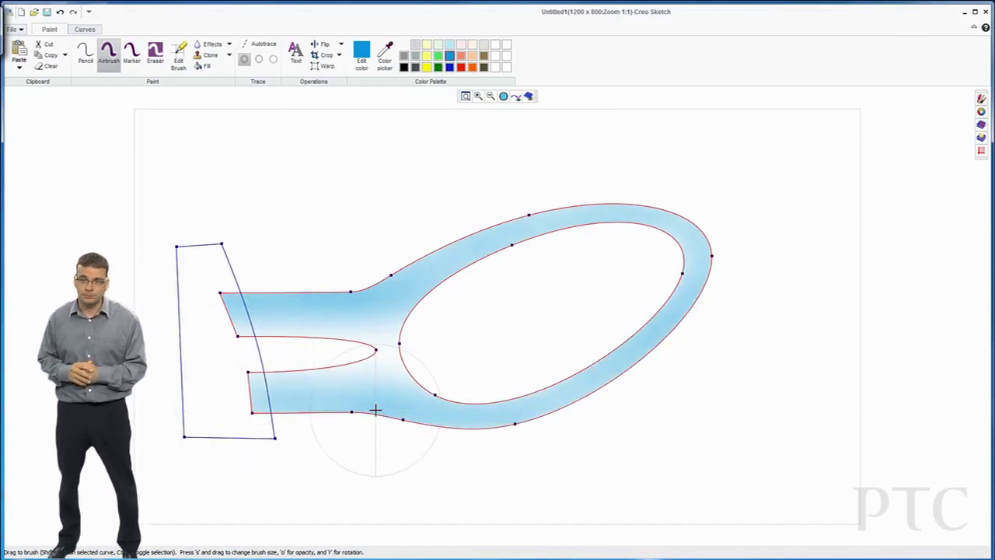
- Erase a thin highlight along the upper edge of the handle's blue shading
left_click(155, 55)
mouse_move(214, 293)
left_mouse_down()
mouse_move(332, 295)
mouse_move(404, 273)
left_mouse_up()
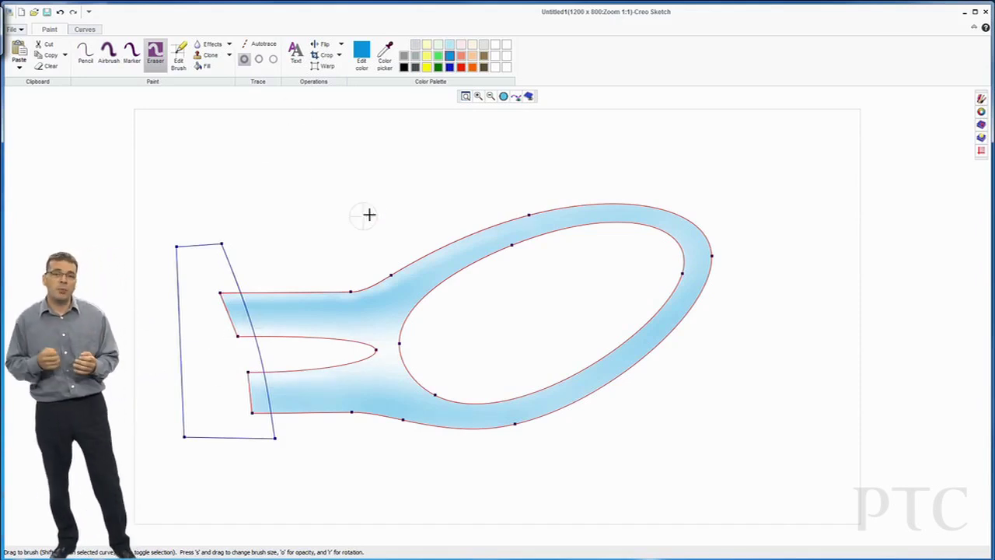
key("a")
- Add a new layer and fill the inner oval with a white-to-black gradient running from the handle side toward the head's tip
left_click(981, 137)
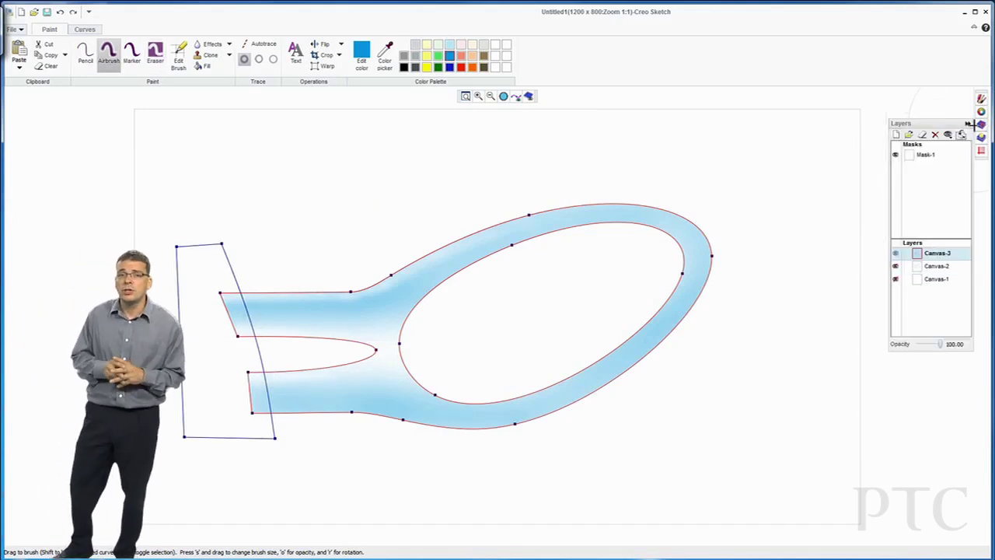
left_click(206, 66)
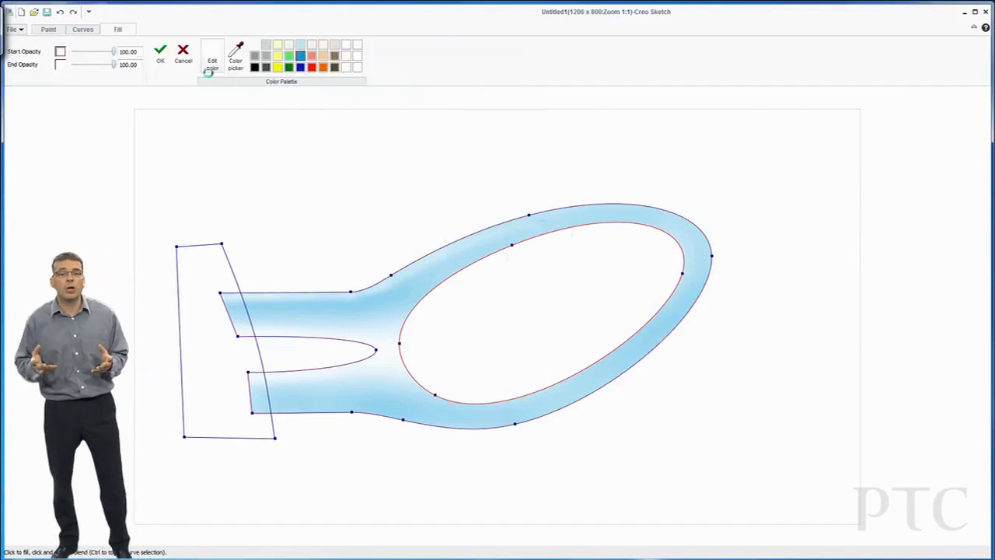
left_click(60, 65)
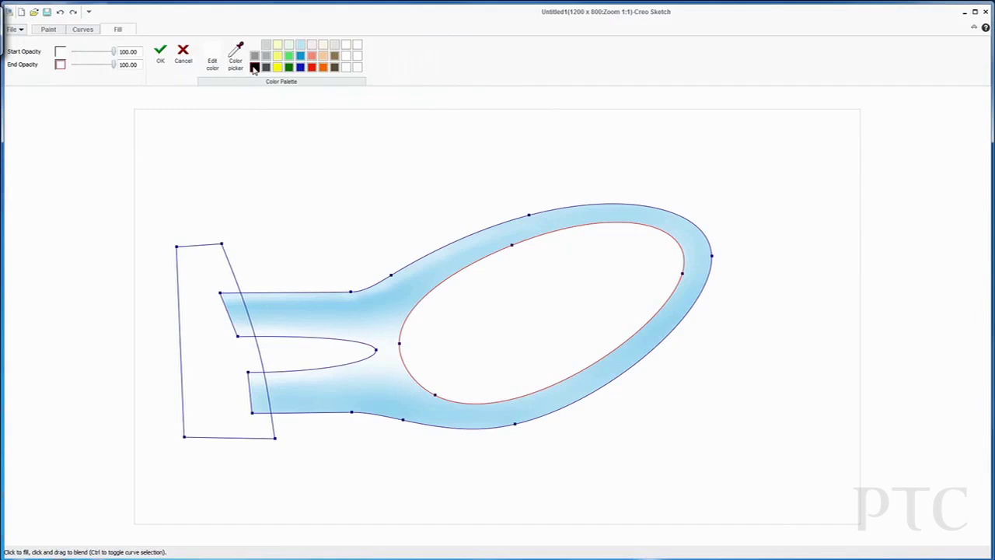
left_click(255, 67)
left_click_drag(459, 350, 664, 258)
left_click(160, 55)
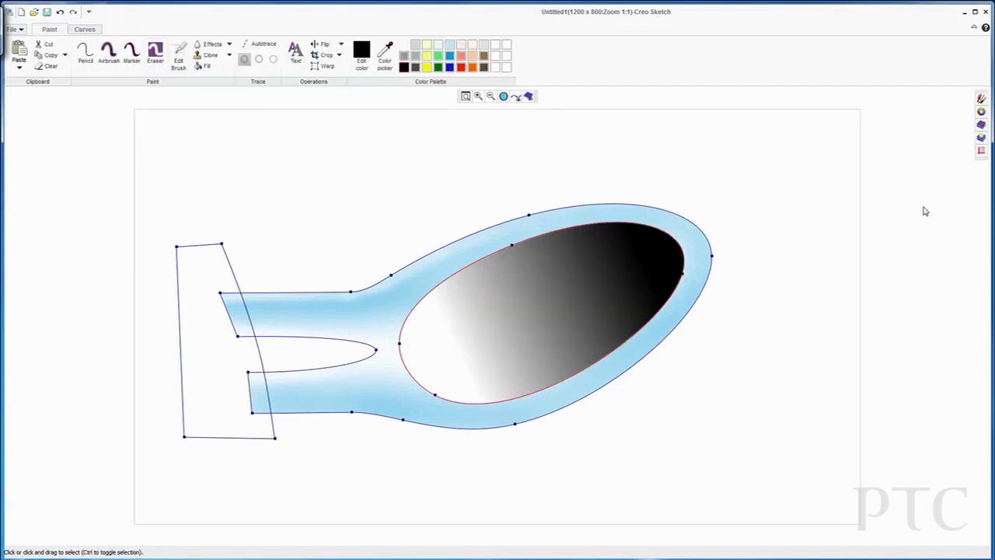
- Add another layer and airbrush blue shading inside the four-cornered shape, strongest along its head-facing edge
left_click(981, 125)
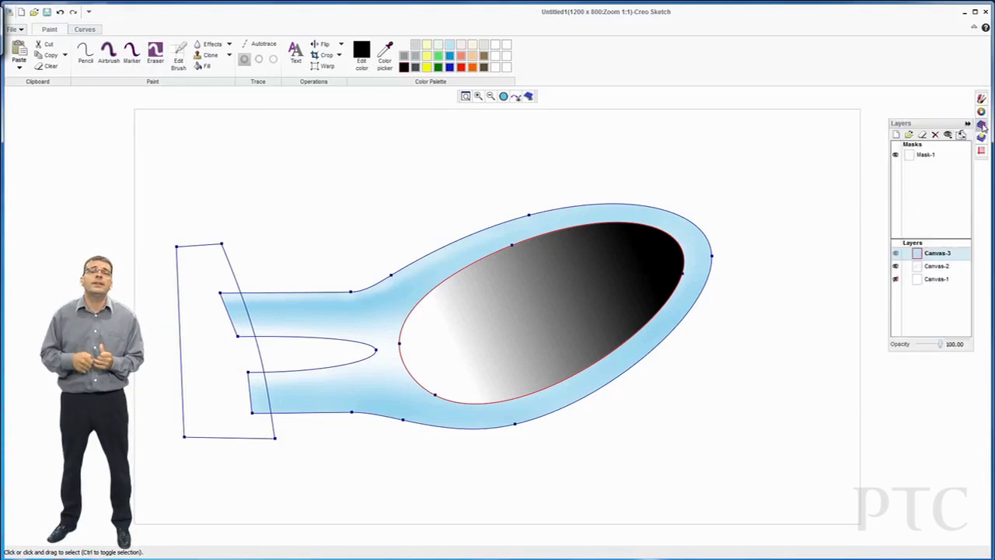
left_click(897, 135)
left_click(968, 124)
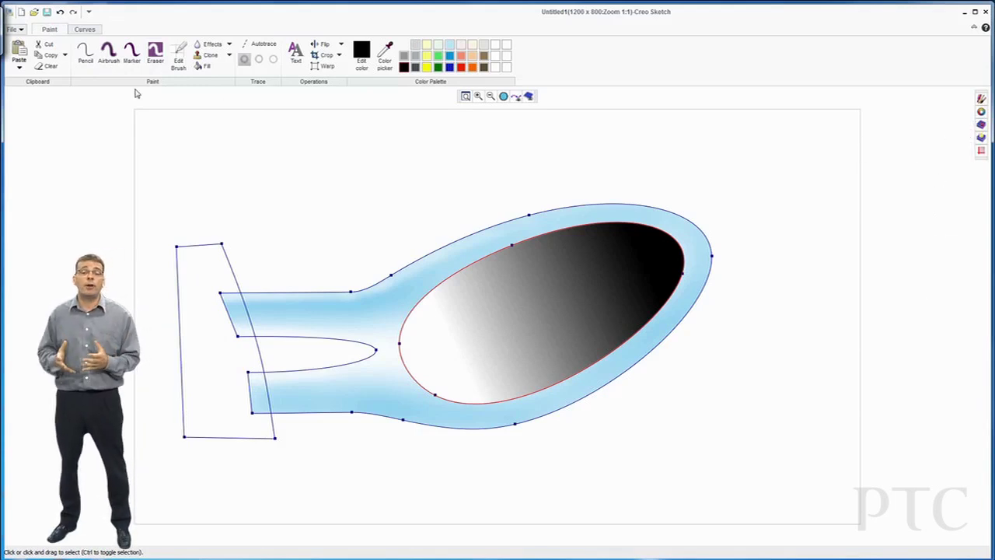
left_click(109, 54)
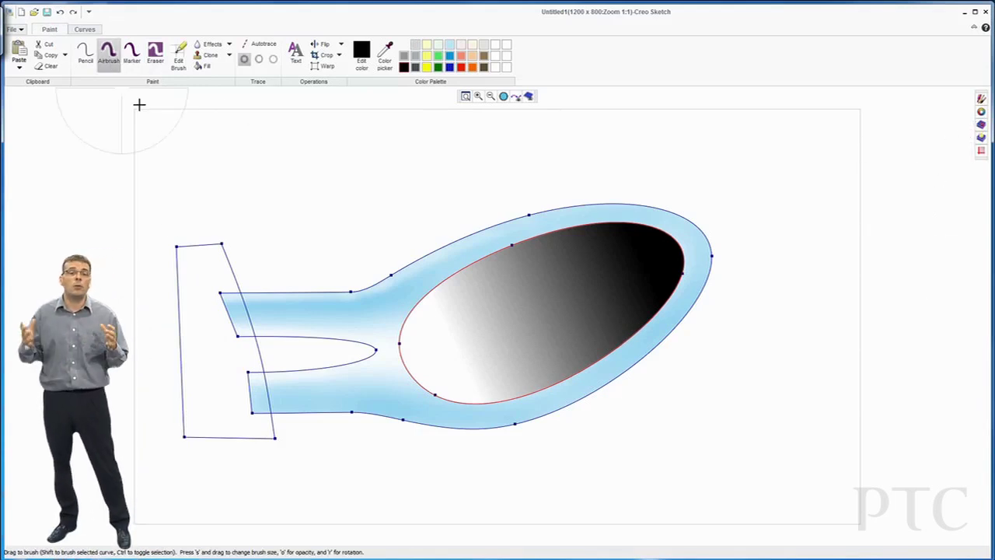
left_click(227, 267)
left_click(449, 55)
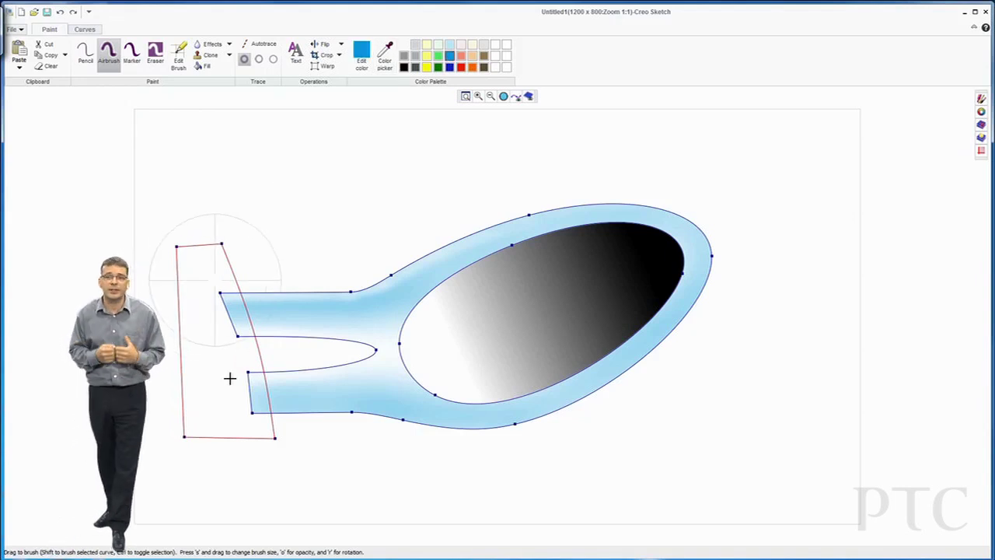
mouse_move(229, 379)
left_mouse_down()
mouse_move(238, 333)
mouse_move(217, 269)
mouse_move(228, 382)
mouse_move(394, 227)
left_mouse_up()
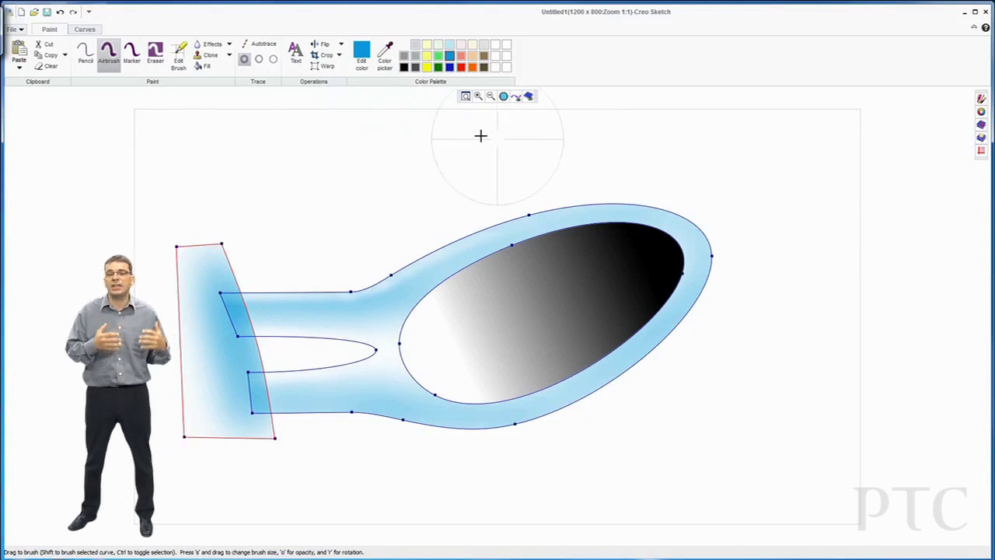
- On the Canvas-2 layer, autotrace the outer outline and inner oval with a black pencil line
left_click(981, 124)
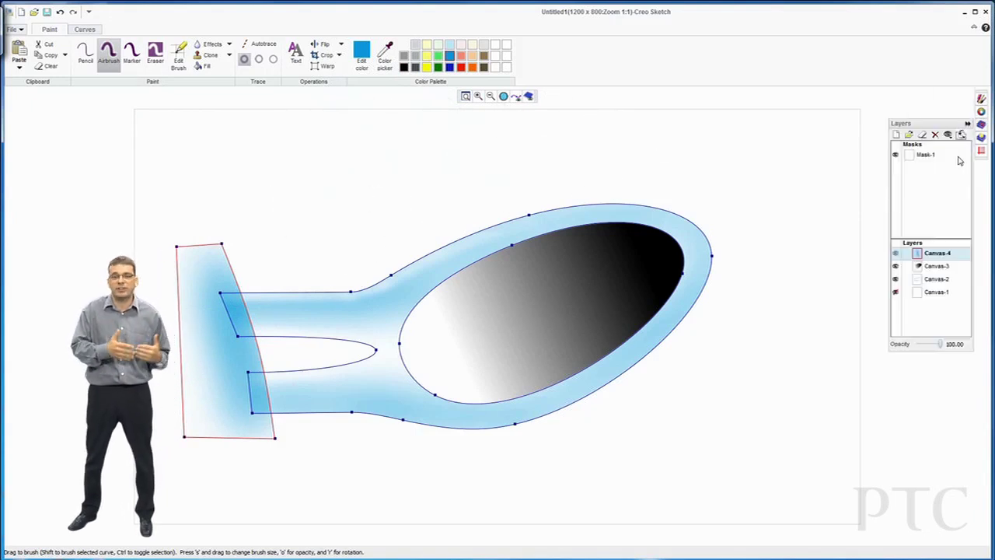
left_click(919, 279)
left_click(982, 125)
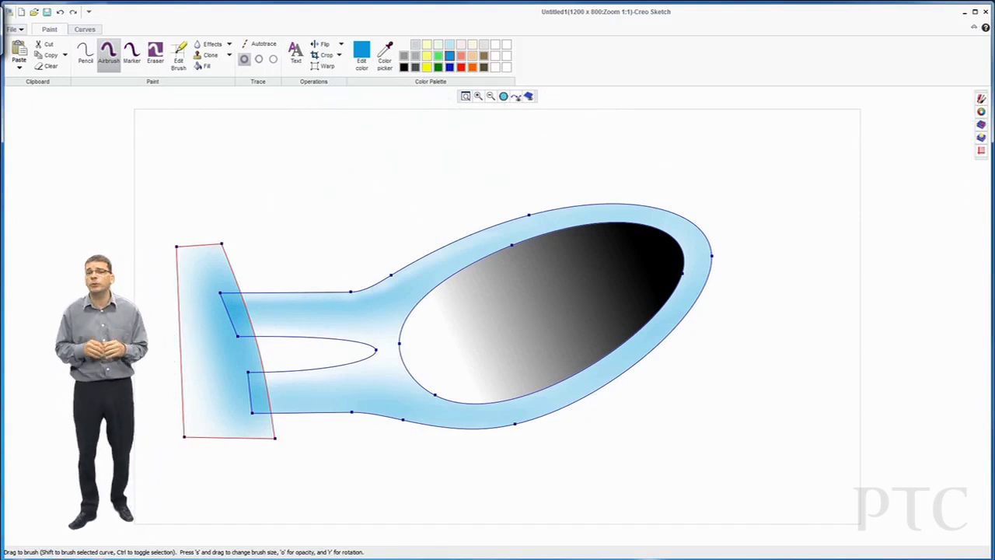
left_click(981, 98)
left_click(926, 280)
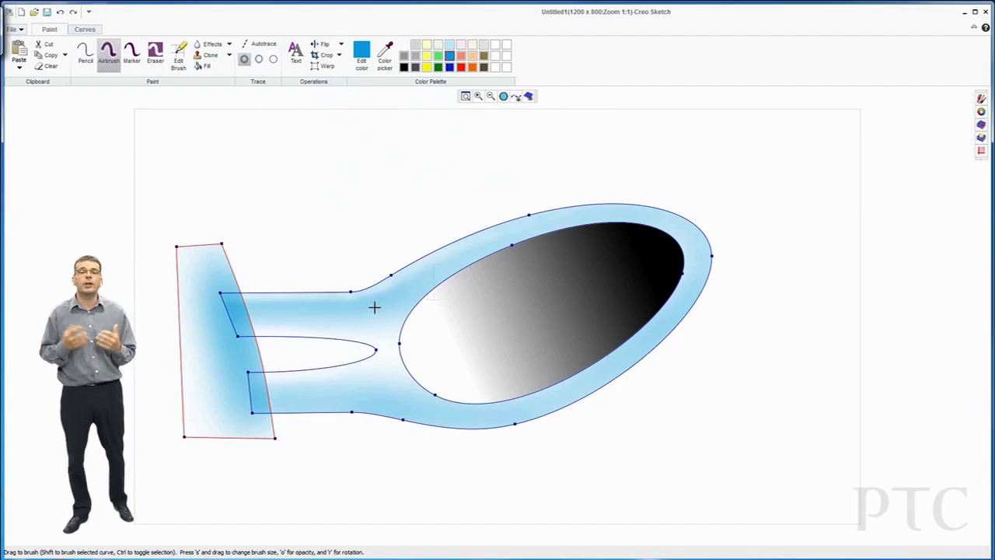
left_click_drag(223, 286, 257, 414)
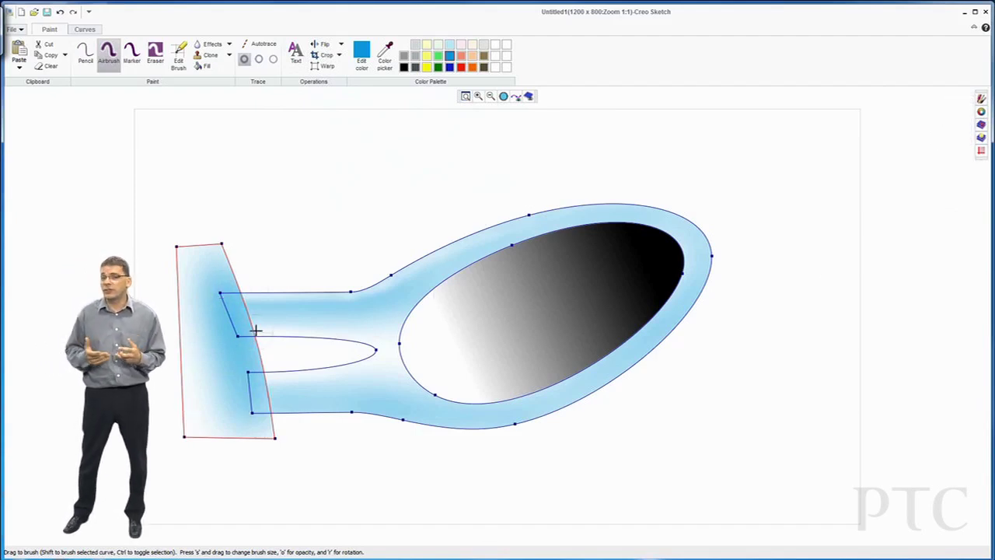
left_click(85, 54)
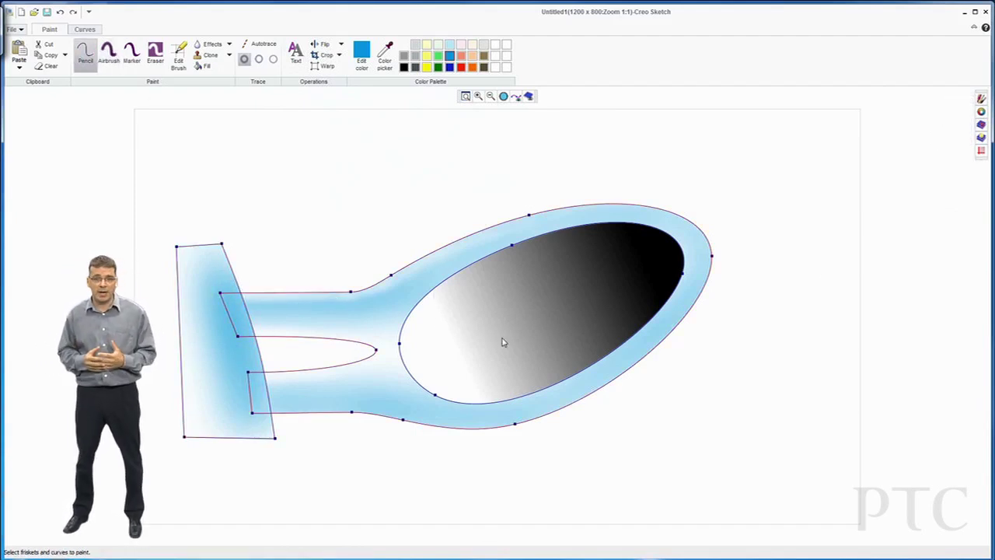
left_click(458, 276)
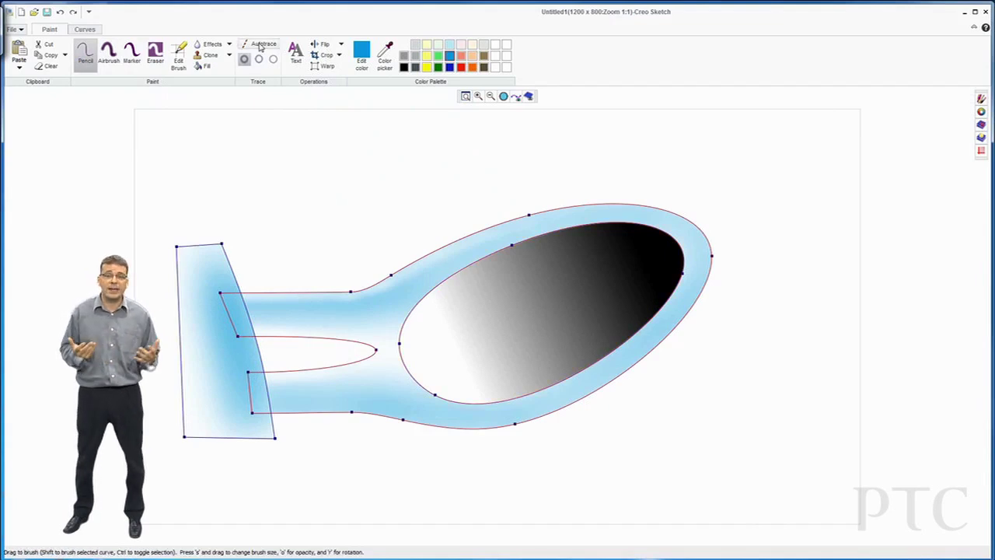
left_click(404, 68)
left_click(265, 45)
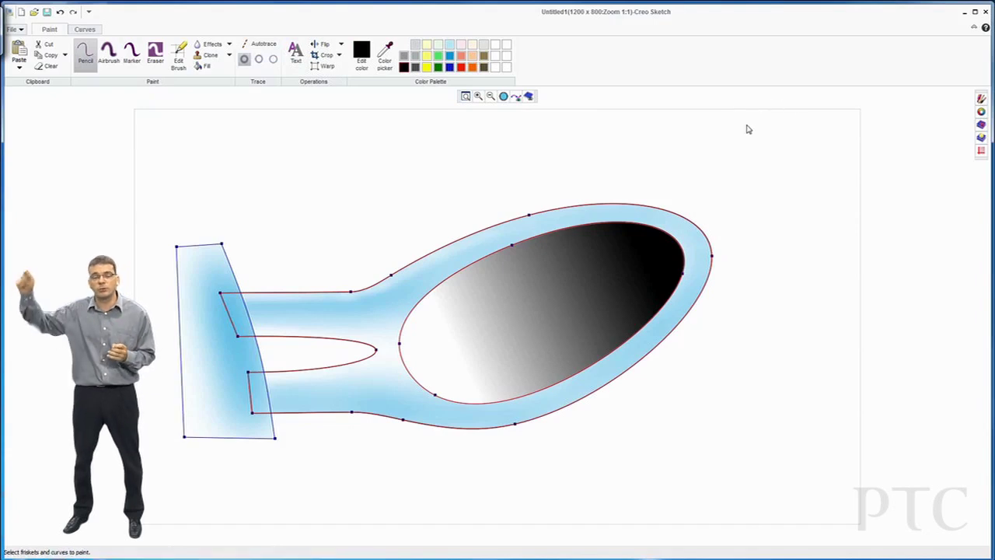
- Erase the black outline on the four-cornered shape's upper, lower and outer edges and fade its borders with the Soft1 eraser brush
left_click(983, 137)
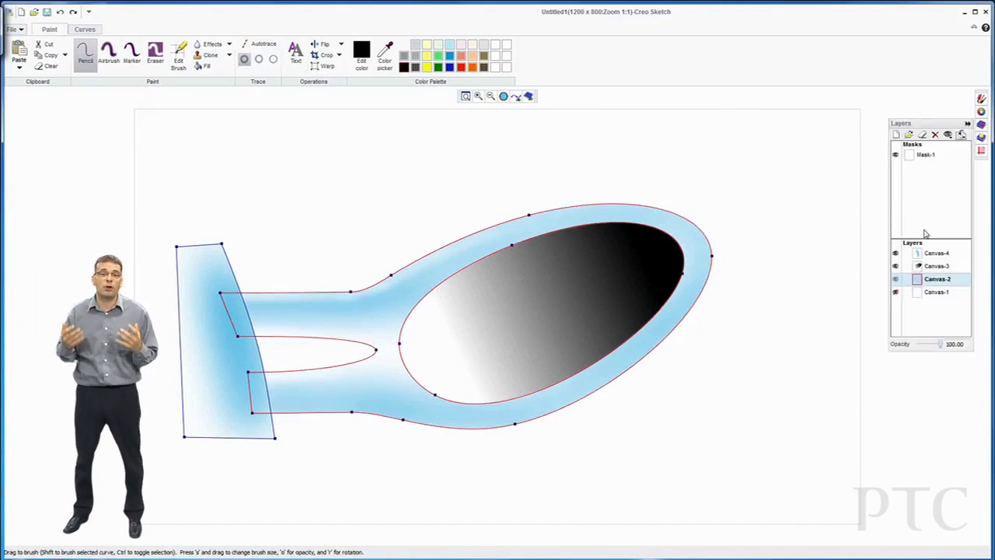
left_click(966, 125)
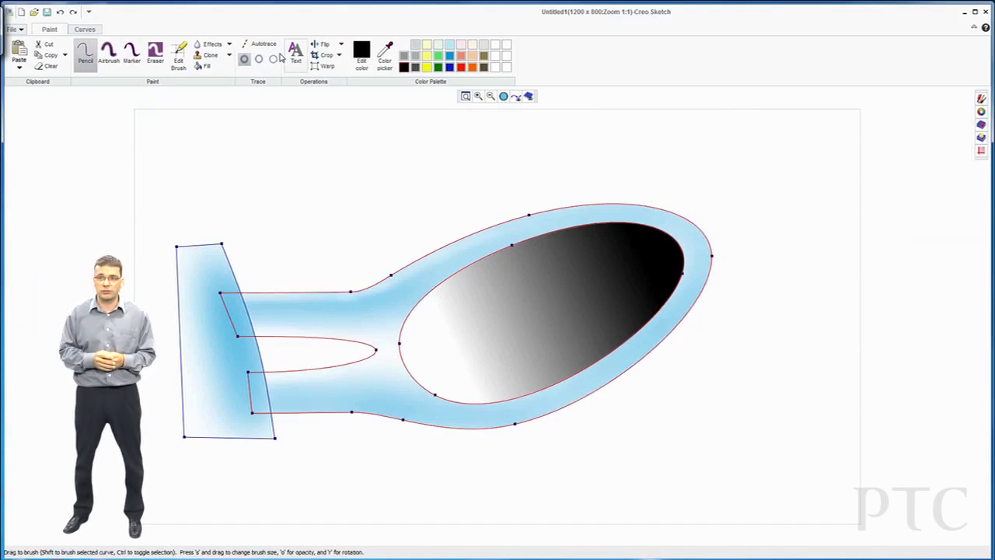
left_click(155, 54)
left_click_drag(170, 247, 225, 243)
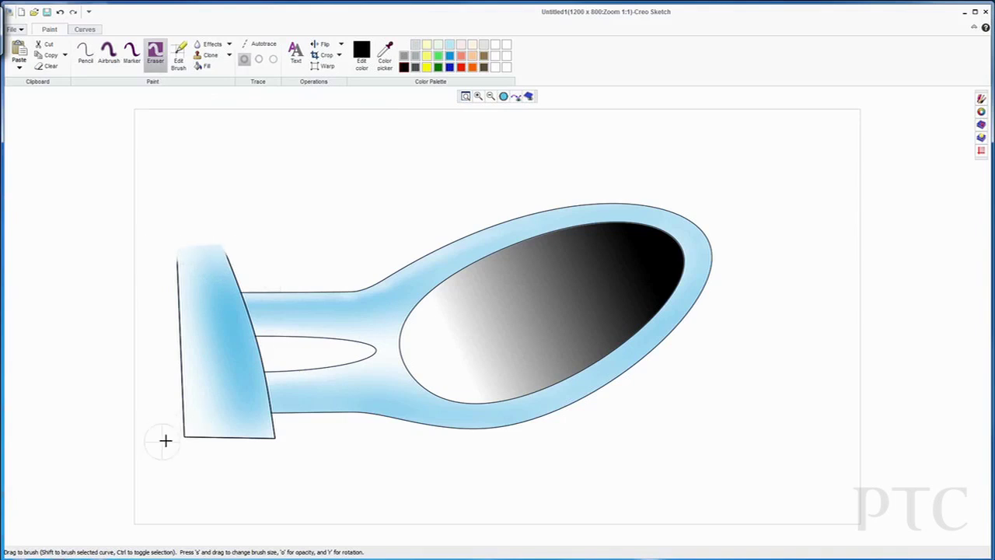
left_click_drag(166, 441, 277, 438)
mouse_move(172, 249)
left_mouse_down()
mouse_move(170, 349)
mouse_move(174, 342)
mouse_move(183, 426)
left_mouse_up()
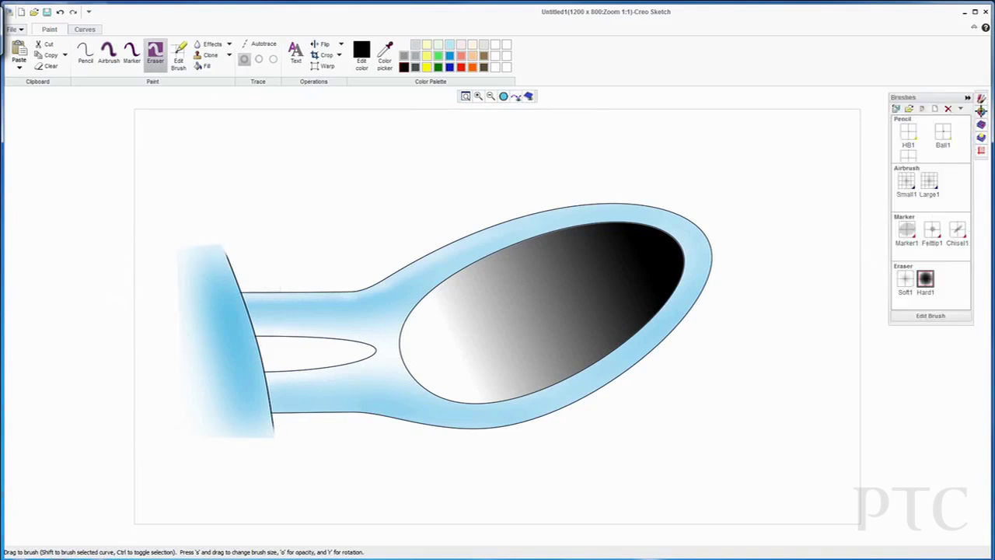
mouse_move(981, 137)
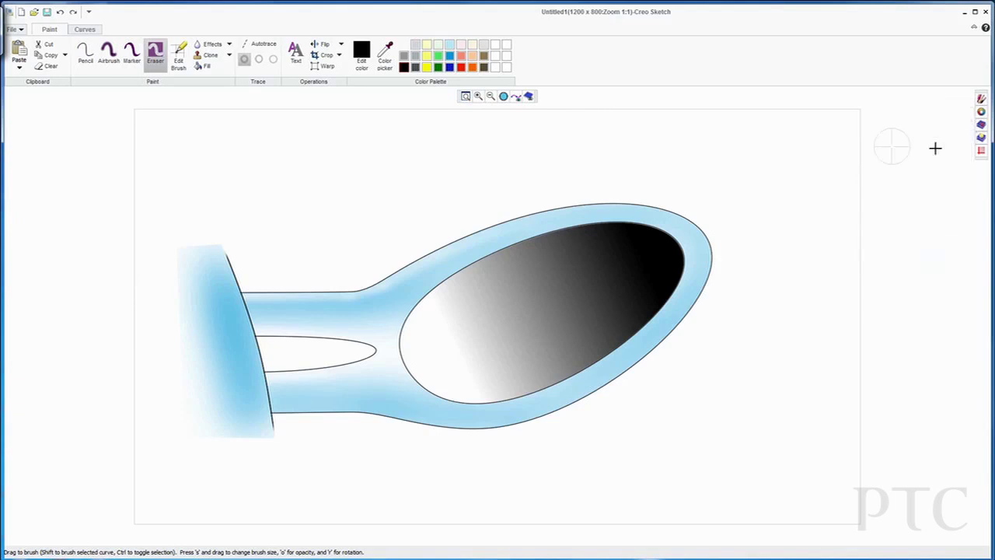
mouse_move(981, 99)
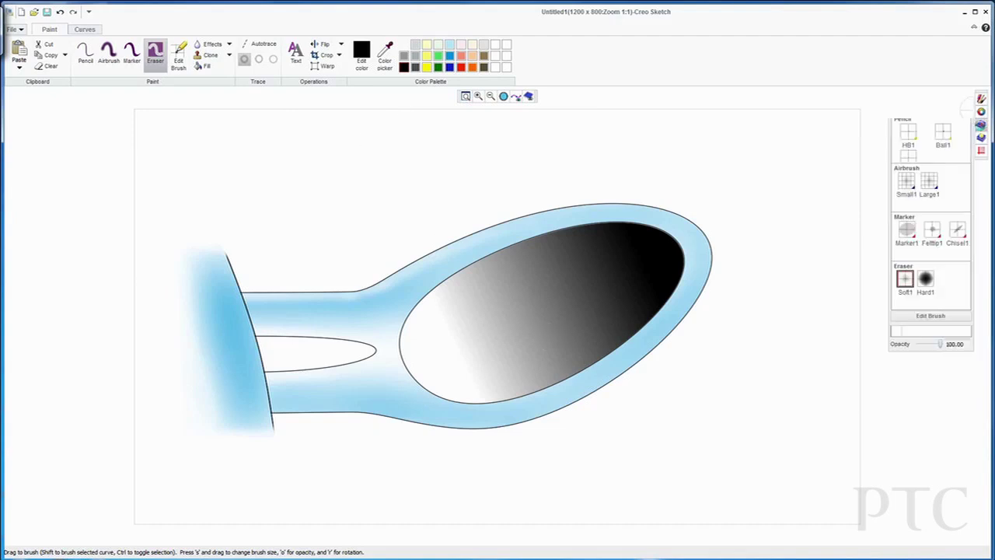
- Airbrush a long, soft dark grey shadow beneath the product on a new layer
left_click(935, 254)
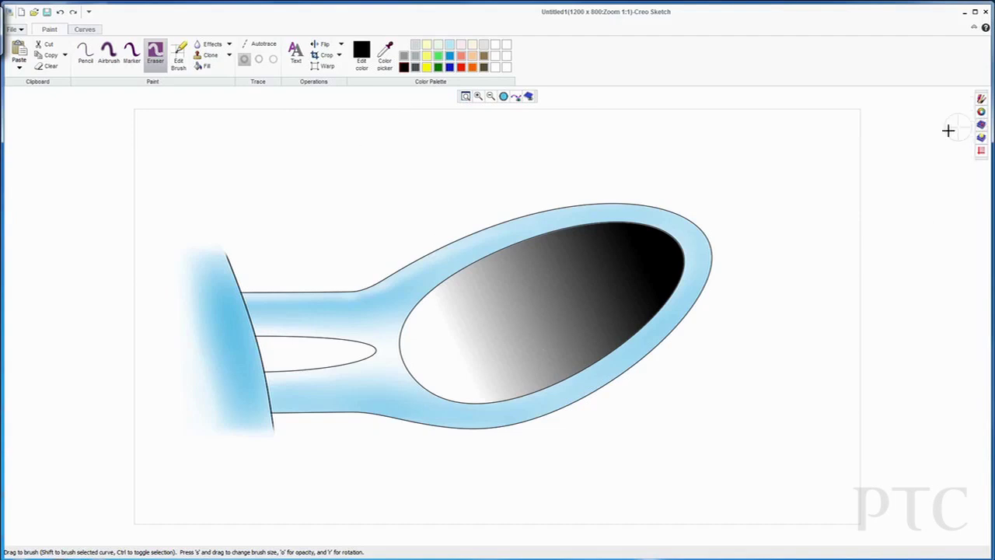
left_click(108, 55)
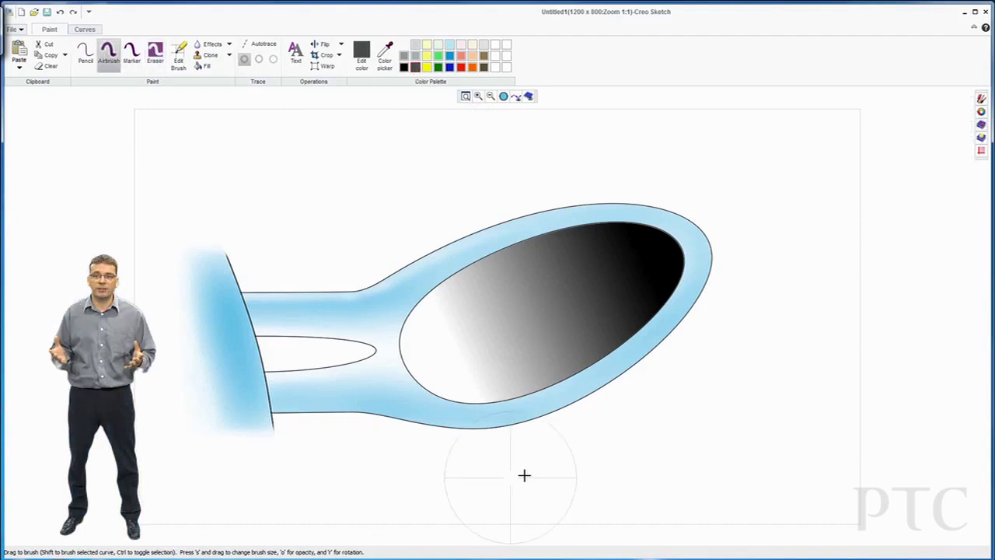
mouse_move(524, 475)
left_mouse_down()
mouse_move(286, 477)
mouse_move(656, 476)
mouse_move(291, 474)
left_mouse_up()
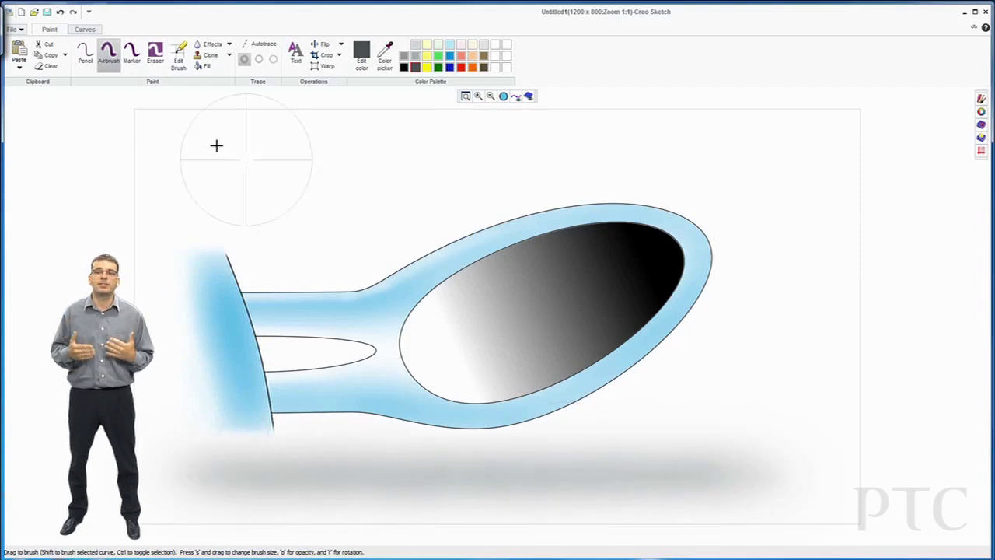
- Add a new layer and insert the text "Creo Sketch" above the handle in blue at size 34
left_click(86, 53)
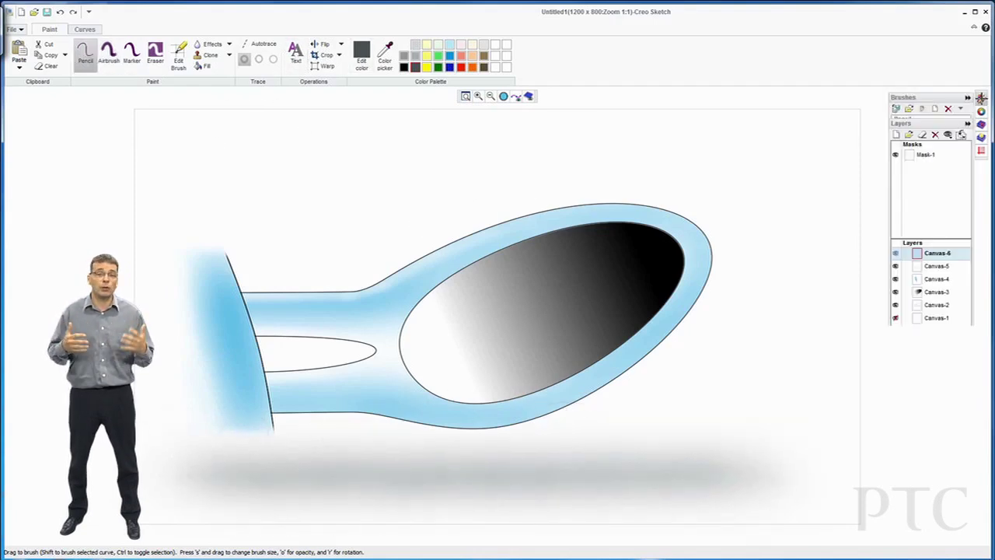
mouse_move(980, 124)
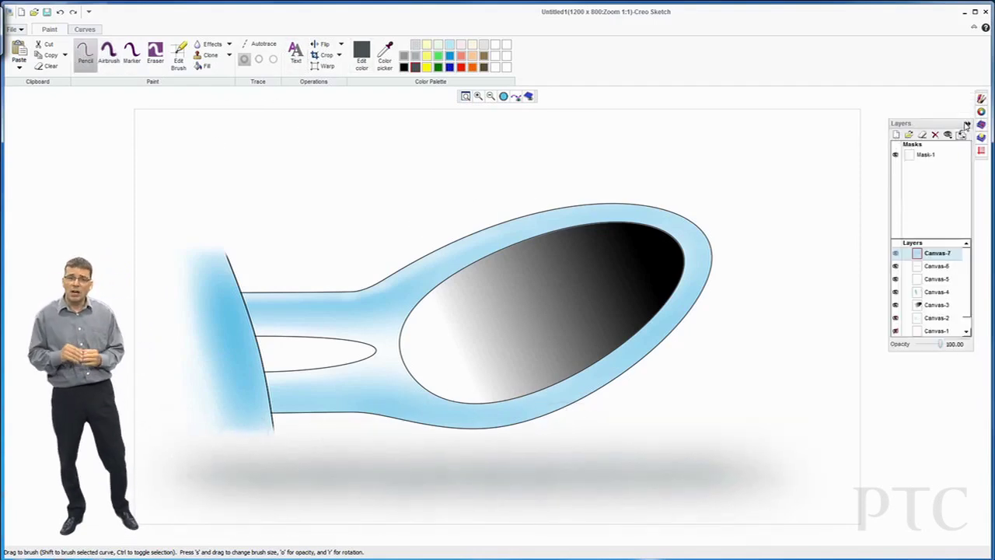
left_click(294, 56)
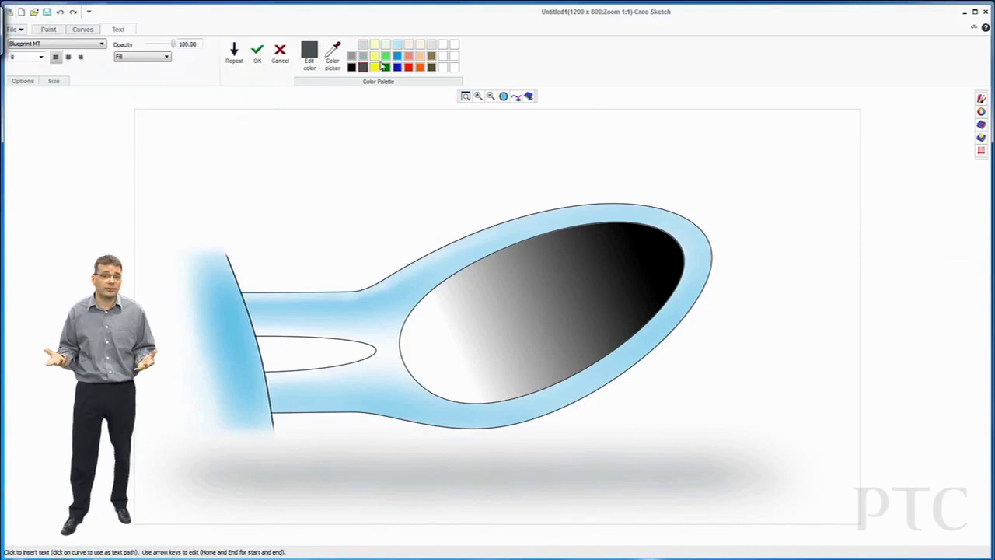
left_click(396, 57)
left_click(42, 57)
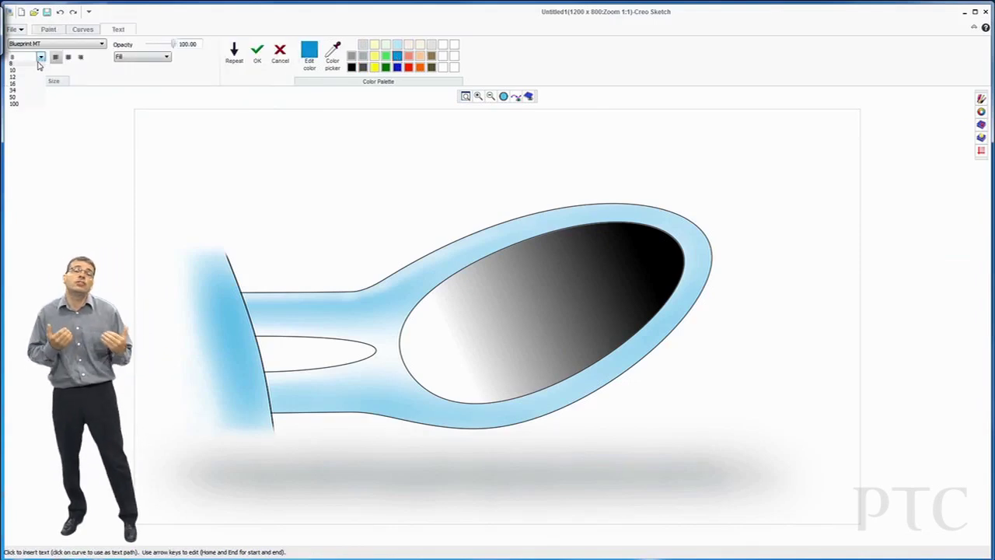
left_click(23, 99)
left_click(283, 189)
type("Creo S")
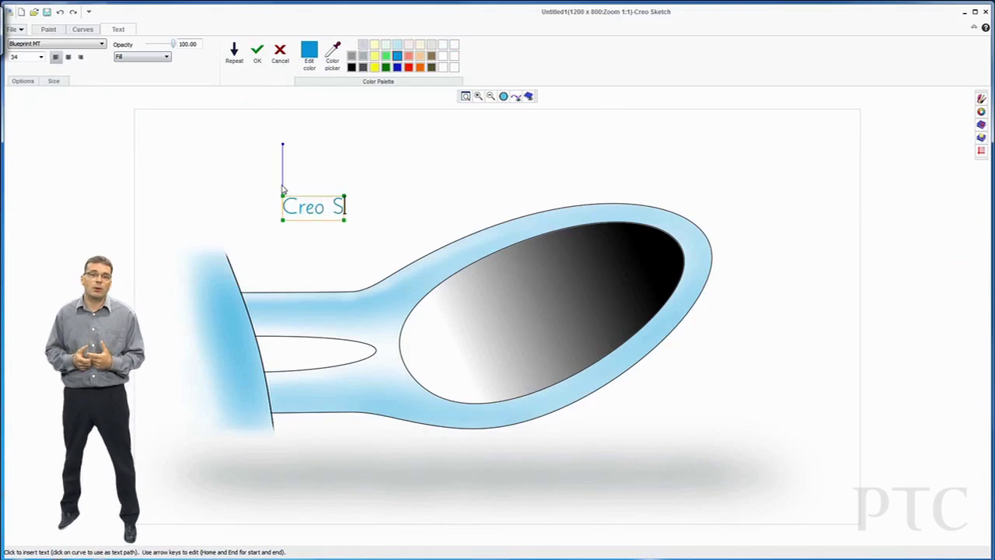
type("ketch")
- Recolour the "Creo Sketch" text to a brighter blue from the colour wheel
left_click(310, 63)
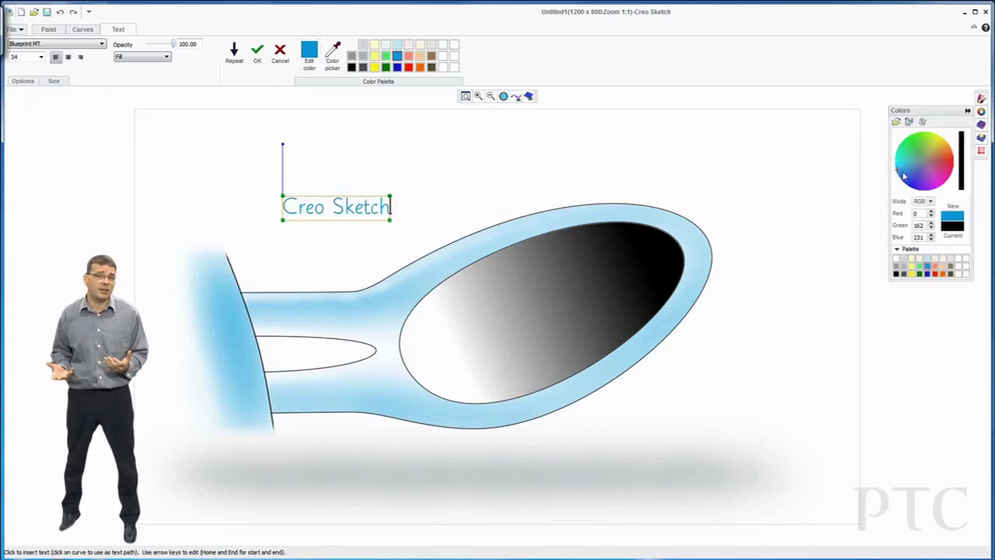
left_click(904, 182)
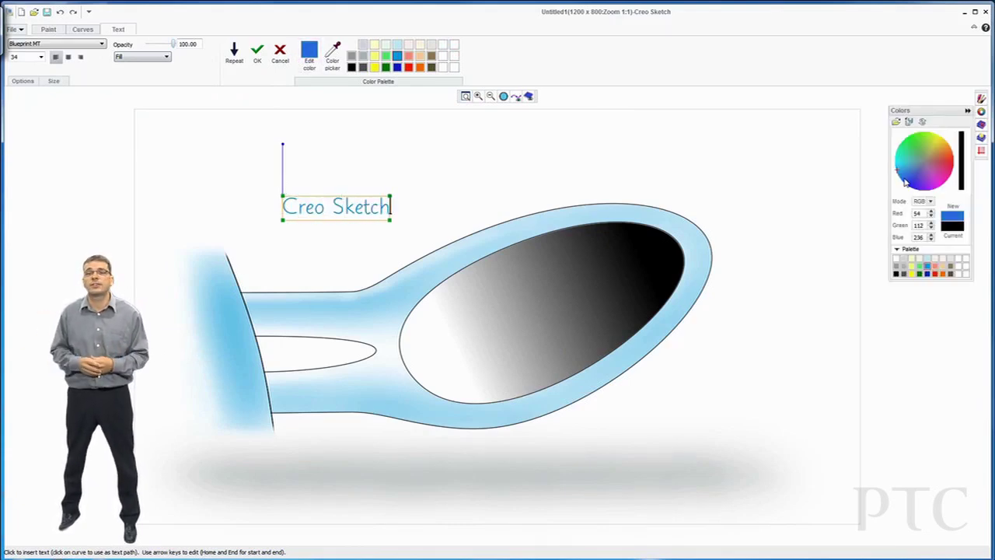
left_click(900, 175)
left_click(967, 113)
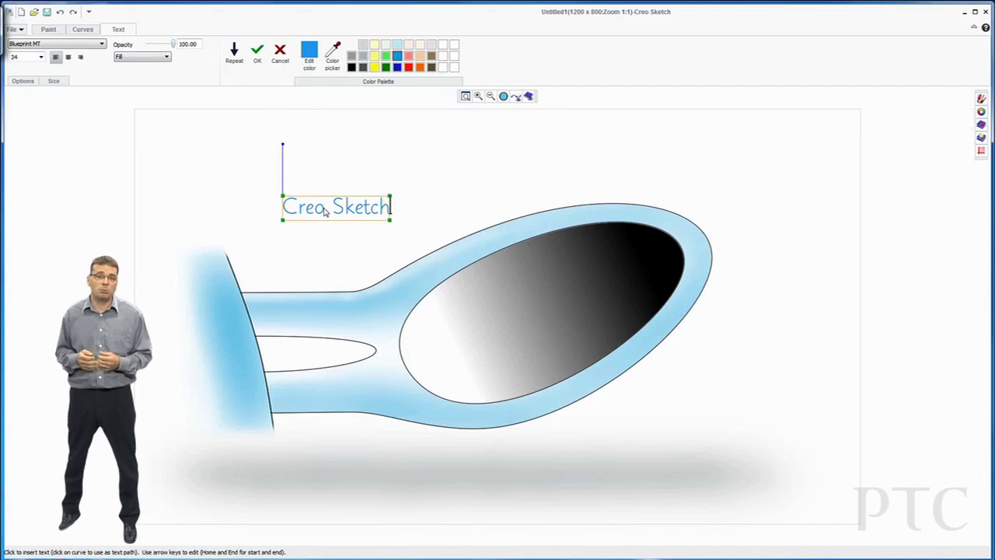
- Move the text slightly up and toward the page's left edge and change it to a bolder handwriting-style font
left_click_drag(324, 209, 267, 193)
left_click(102, 46)
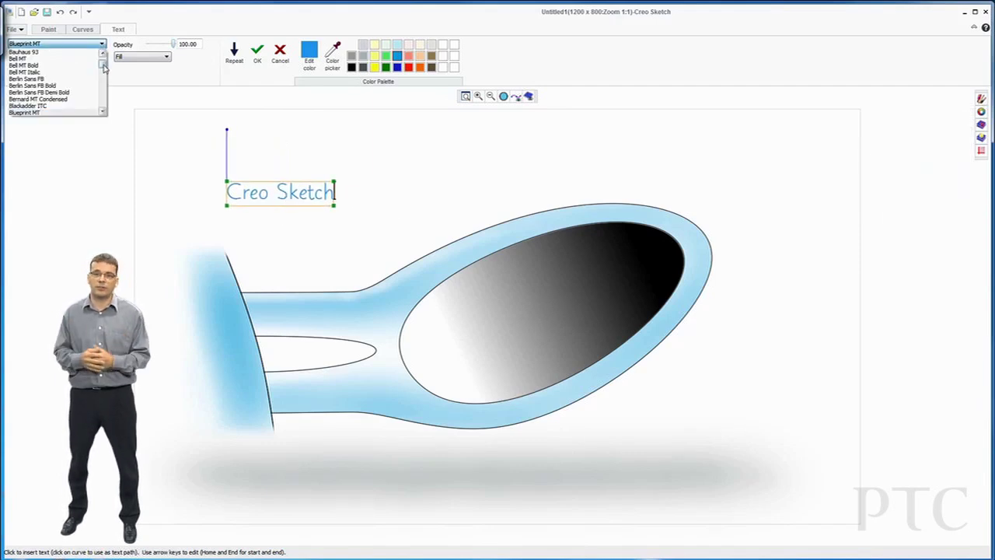
mouse_move(103, 63)
left_mouse_down()
mouse_move(102, 79)
mouse_move(102, 69)
left_mouse_up()
left_click(82, 60)
left_click(257, 52)
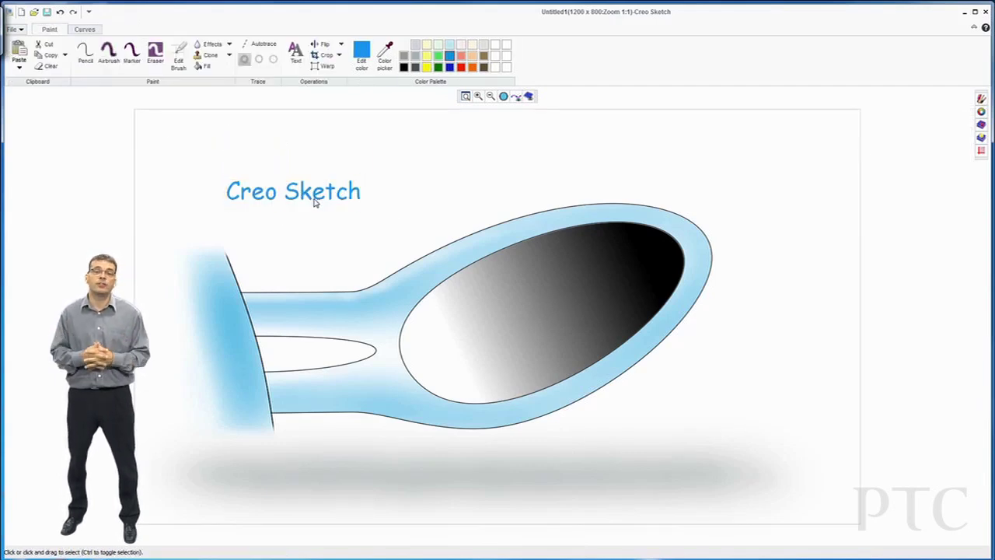